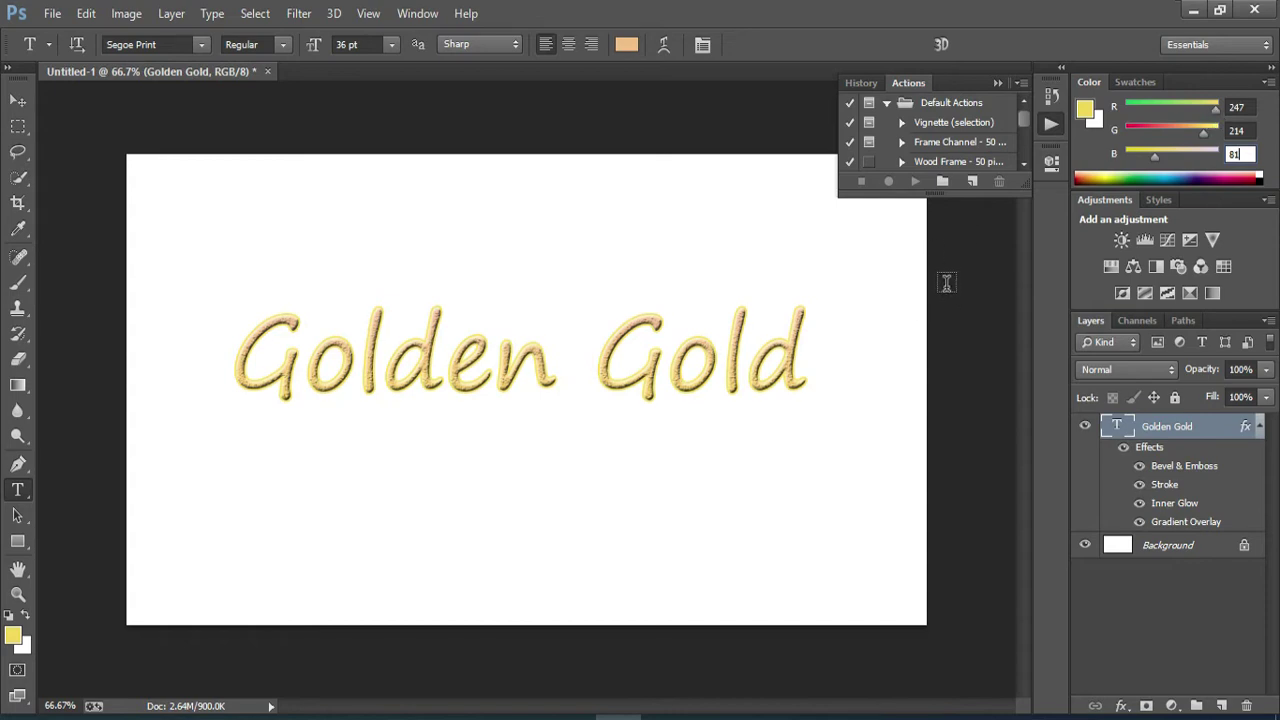
Confirm blue 81 for a light gold R247 G214 B81 foreground, leaving the effects list unused
key("Return")
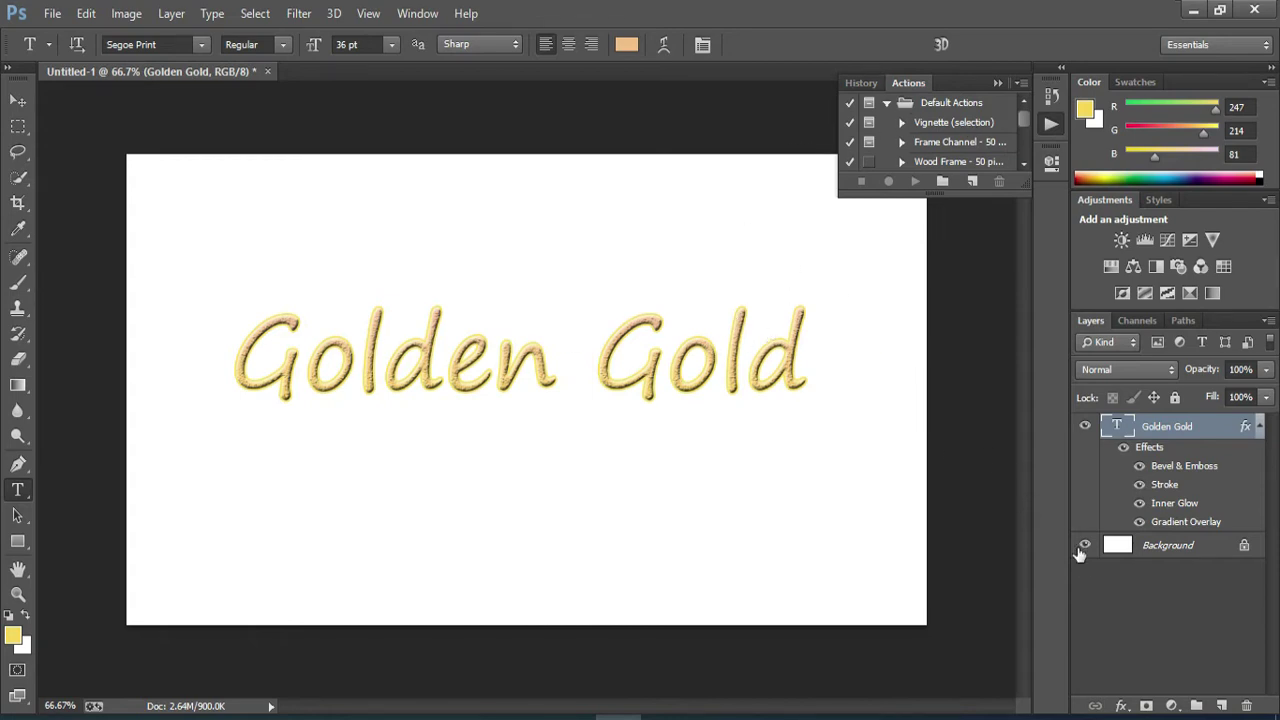
left_click(1122, 706)
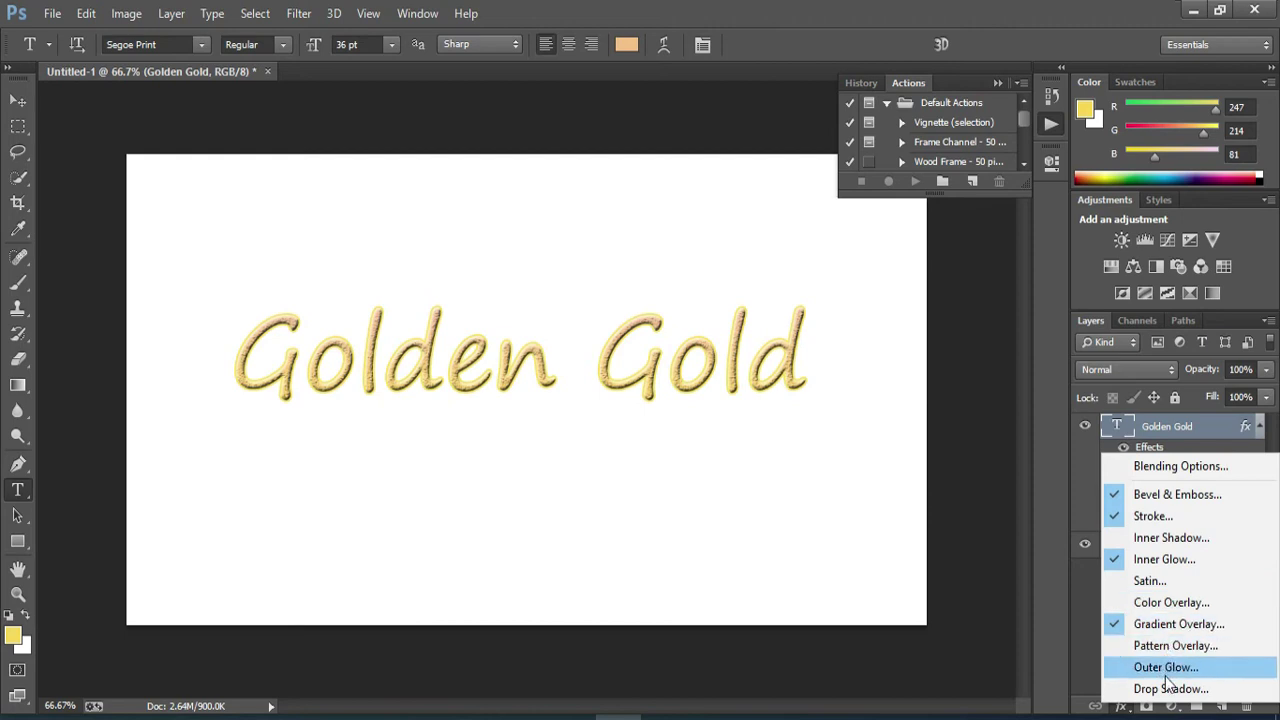
left_click(1122, 707)
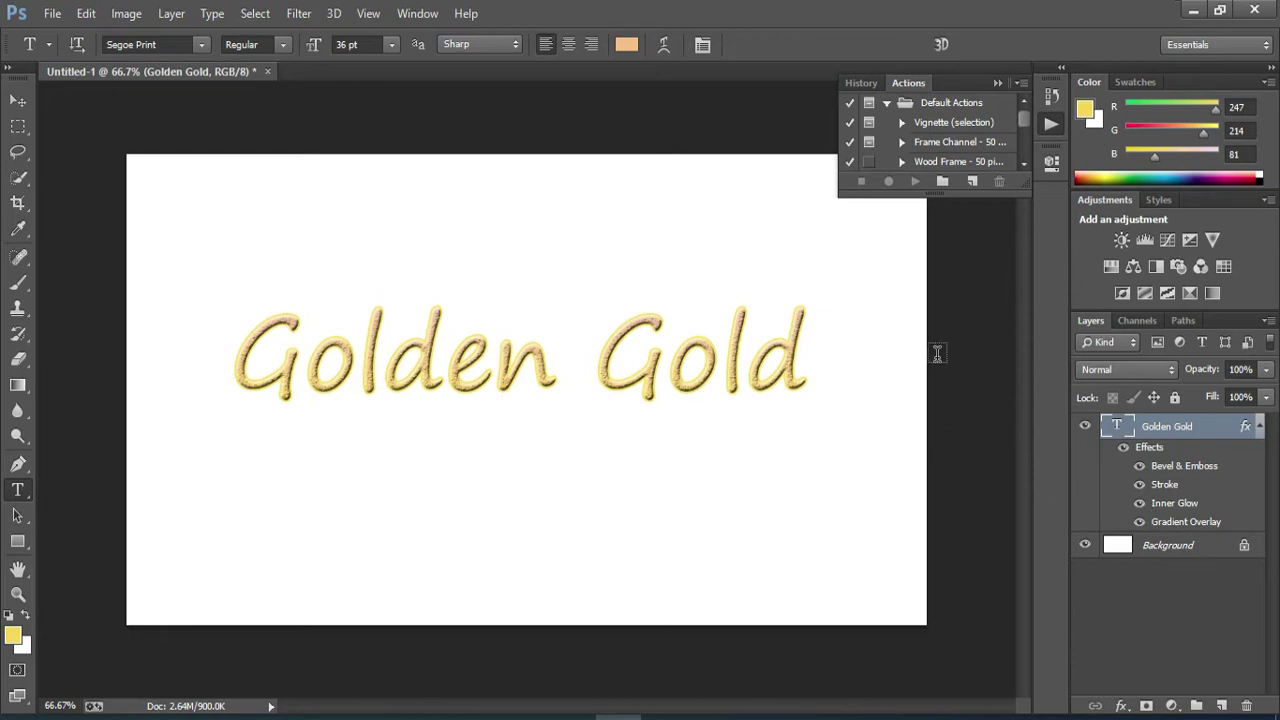
Convert Background into Layer 0 and swap colours so near-black 050000 is foreground, gold background
double_click(1245, 548)
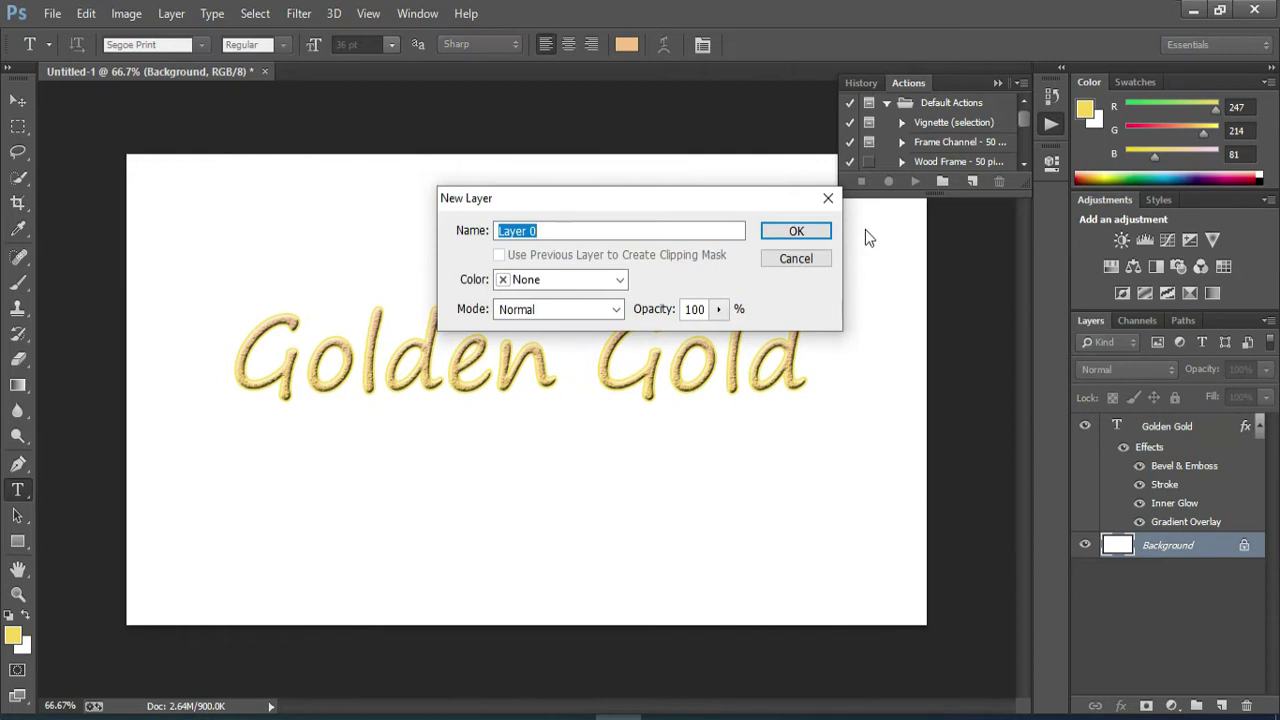
left_click(795, 231)
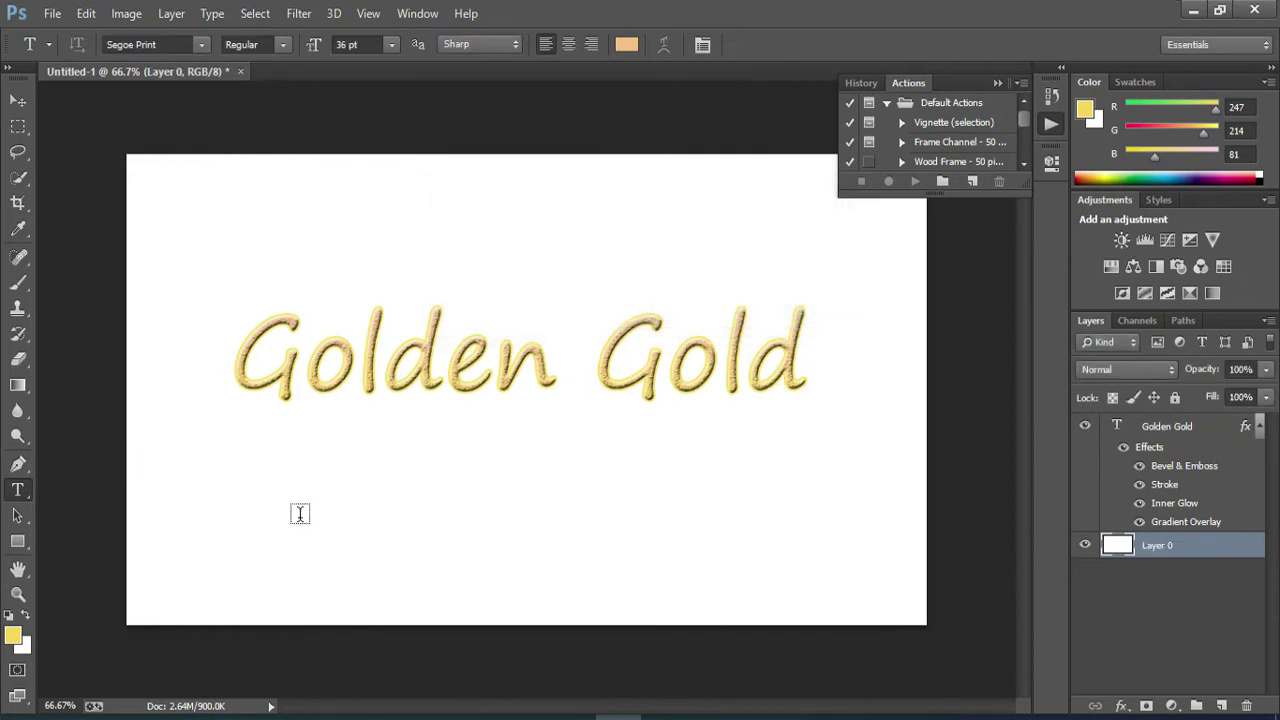
left_click(24, 645)
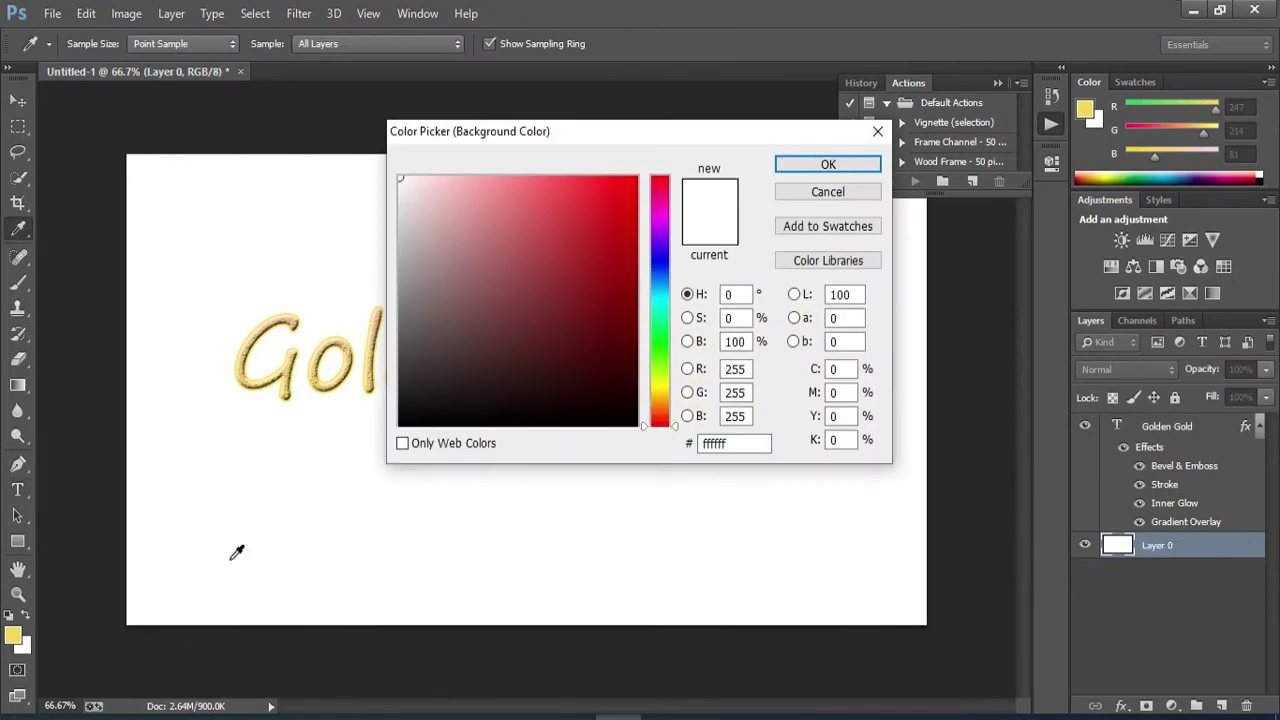
left_click(630, 421)
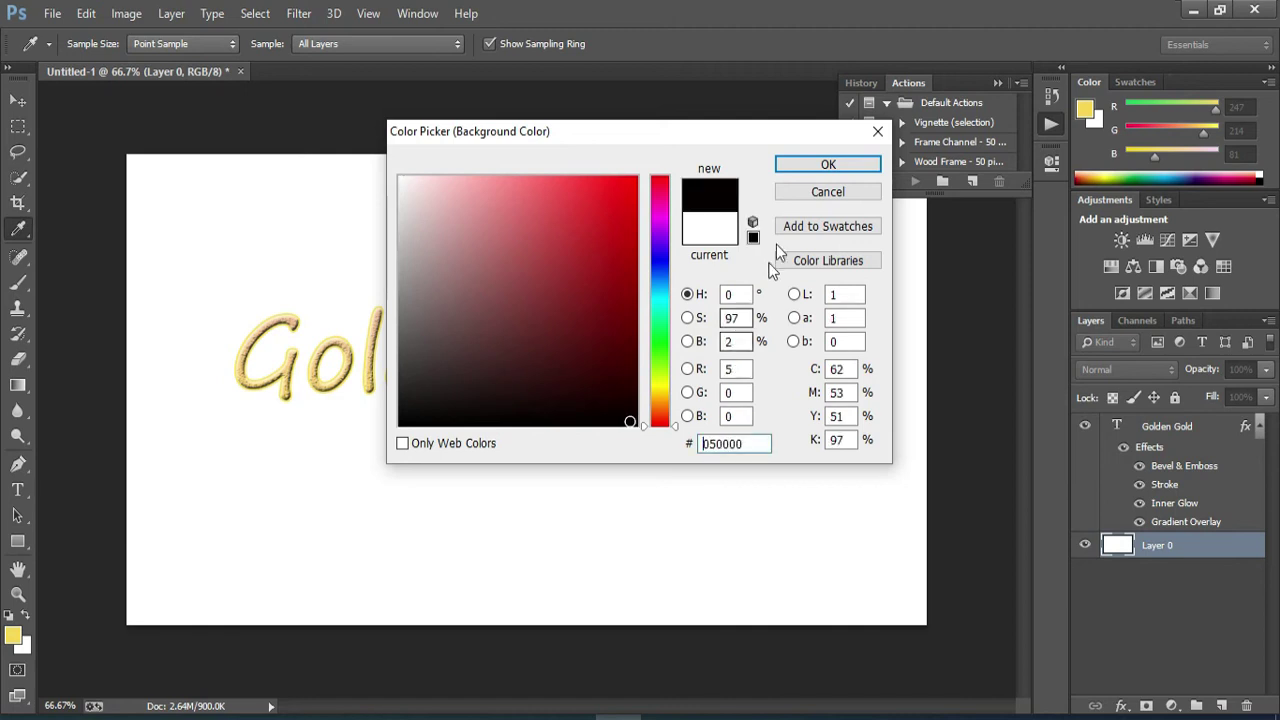
left_click(843, 165)
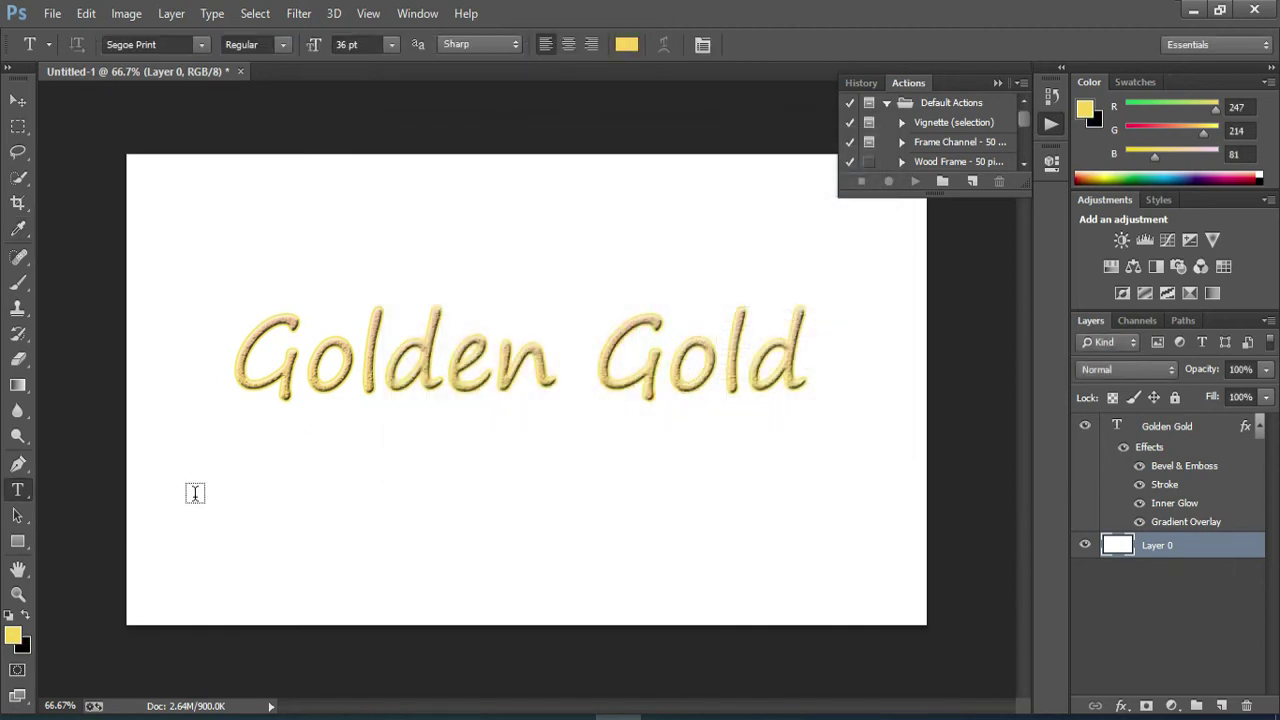
left_click(27, 617)
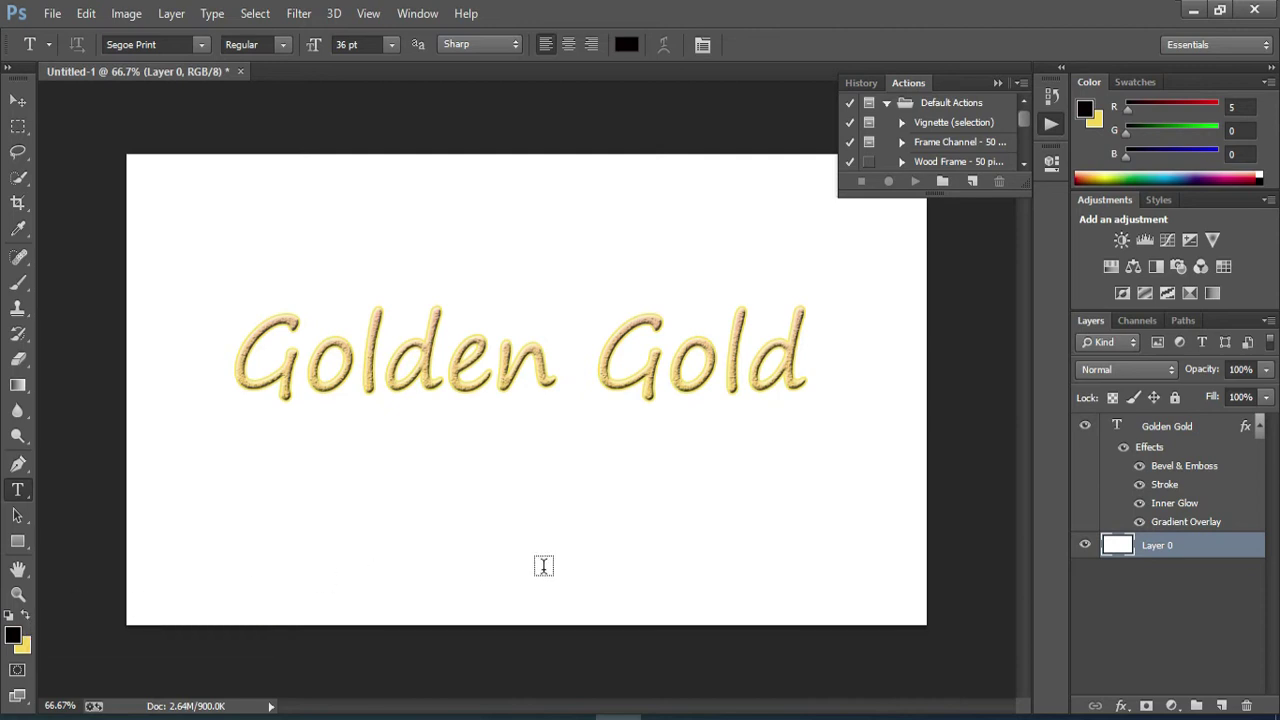
Delete the stray empty text layer Layer 1
left_click(567, 534)
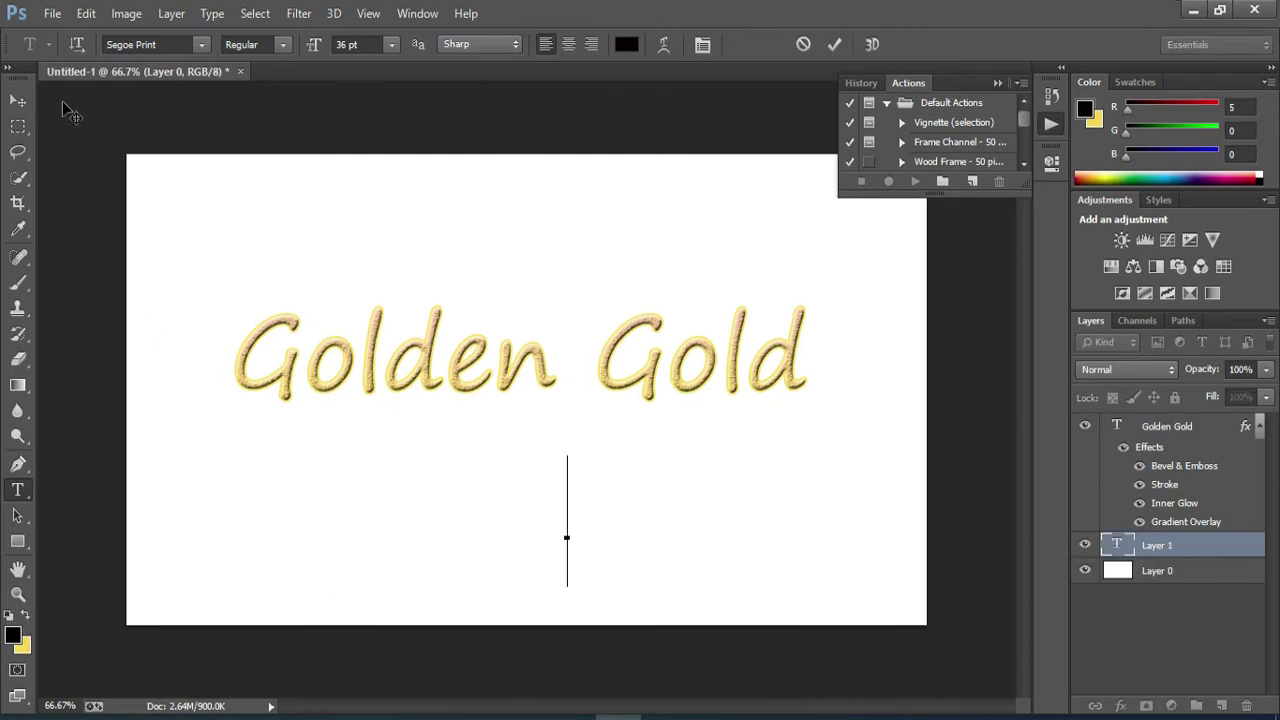
left_click(18, 101)
left_click_drag(266, 380, 283, 403)
left_click_drag(245, 343, 274, 380)
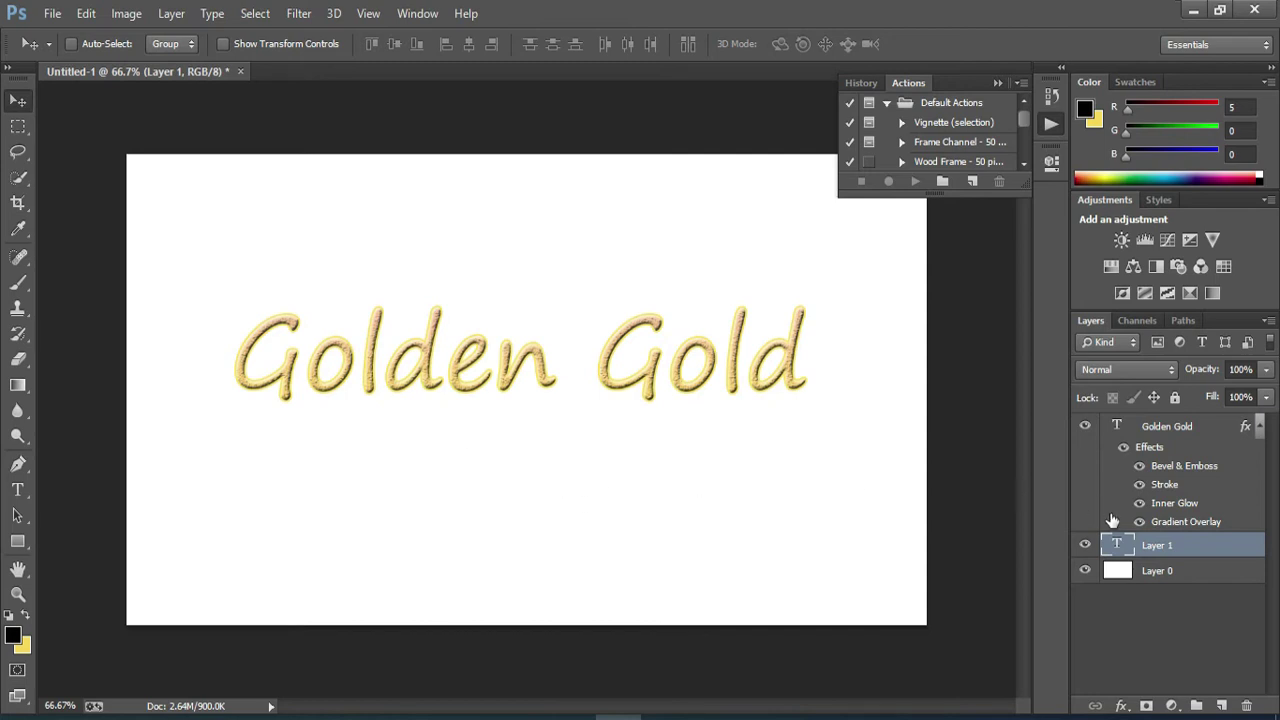
left_click_drag(1168, 546, 1248, 706)
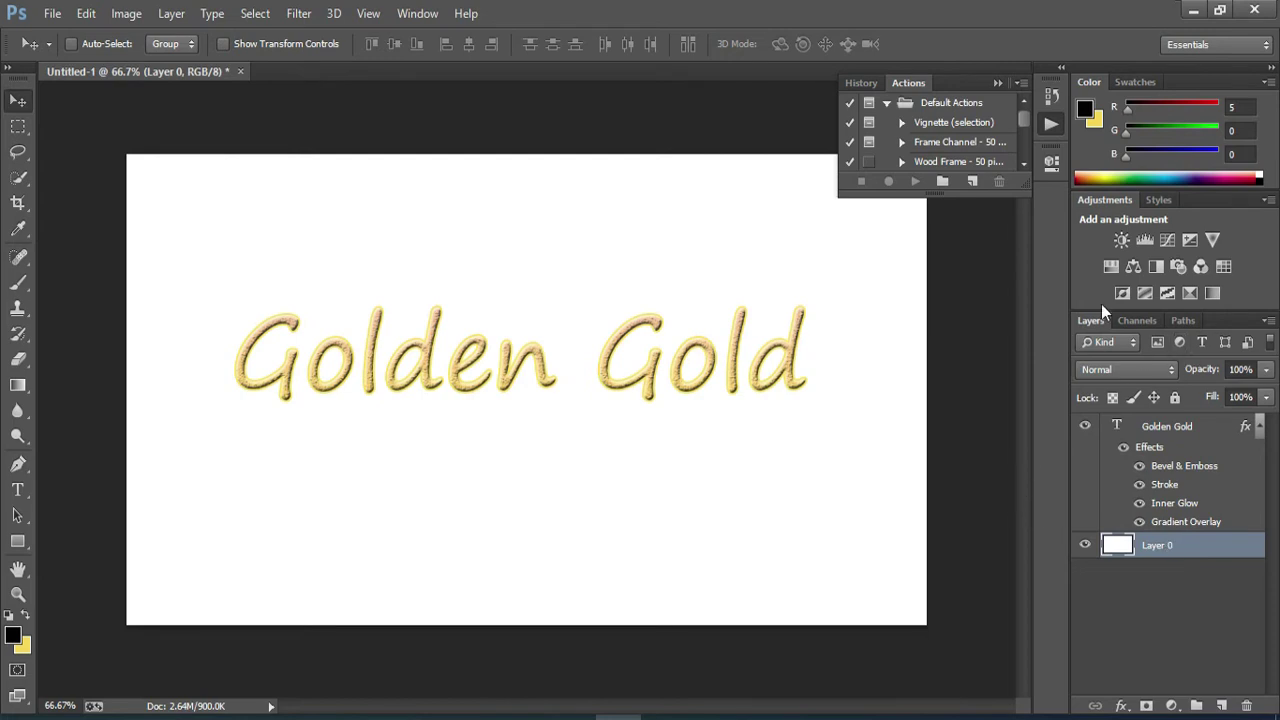
Check the near-black foreground colour and rearrange the History and Actions panel group
left_click(13, 636)
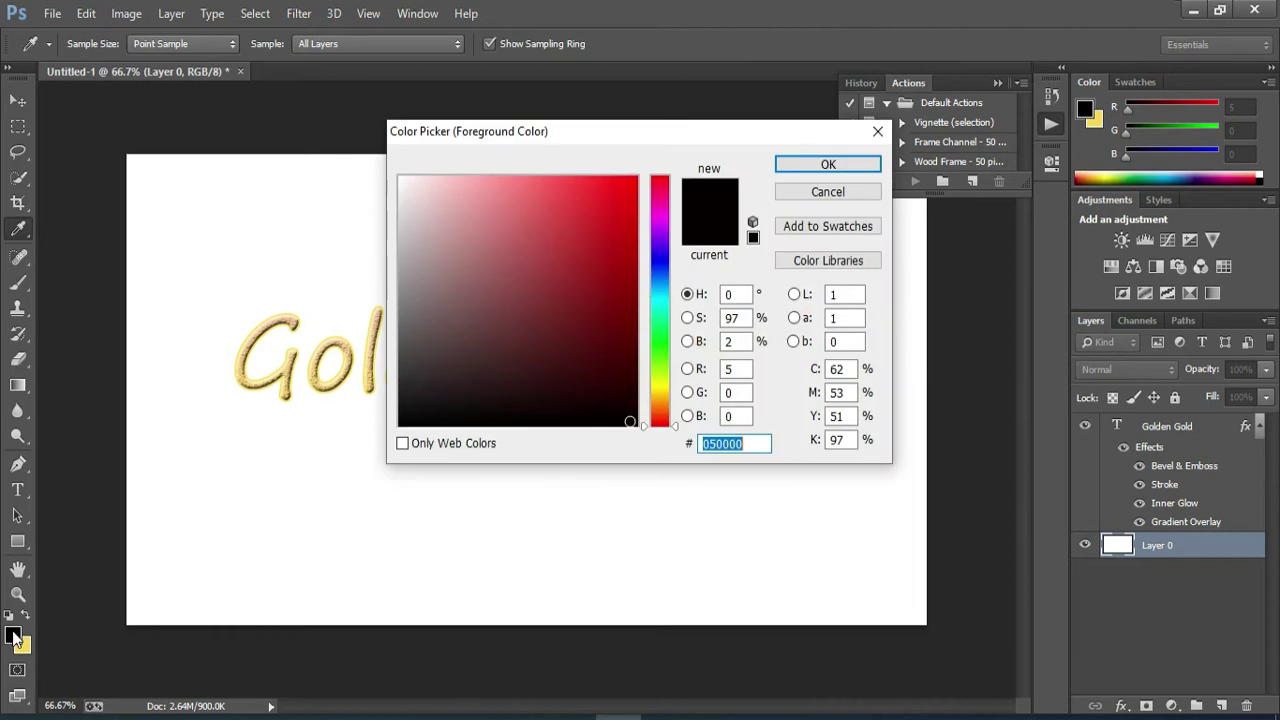
left_click(828, 164)
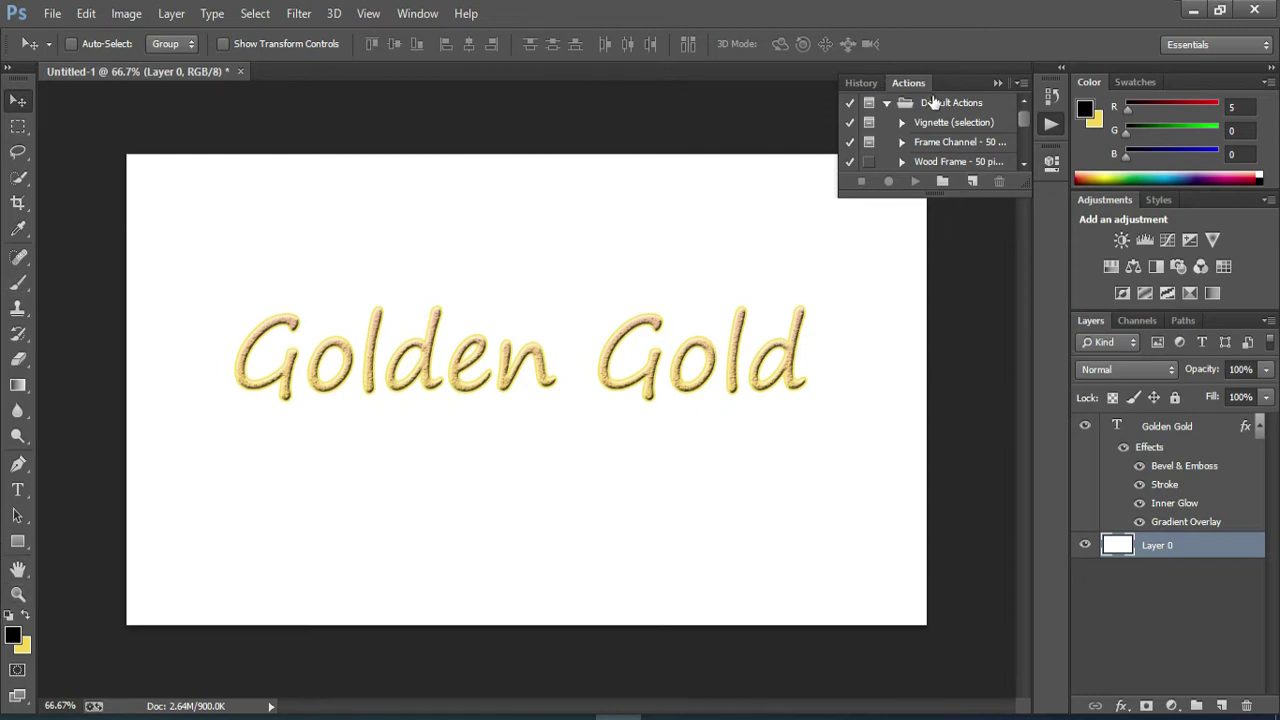
mouse_move(940, 83)
left_mouse_down()
mouse_move(733, 85)
mouse_move(927, 87)
left_mouse_up()
mouse_move(958, 85)
left_mouse_down()
mouse_move(850, 89)
mouse_move(907, 84)
left_mouse_up()
Set the background colour to gold fac904, then adjust blue to 31 (R250 G201 B31)
double_click(1095, 122)
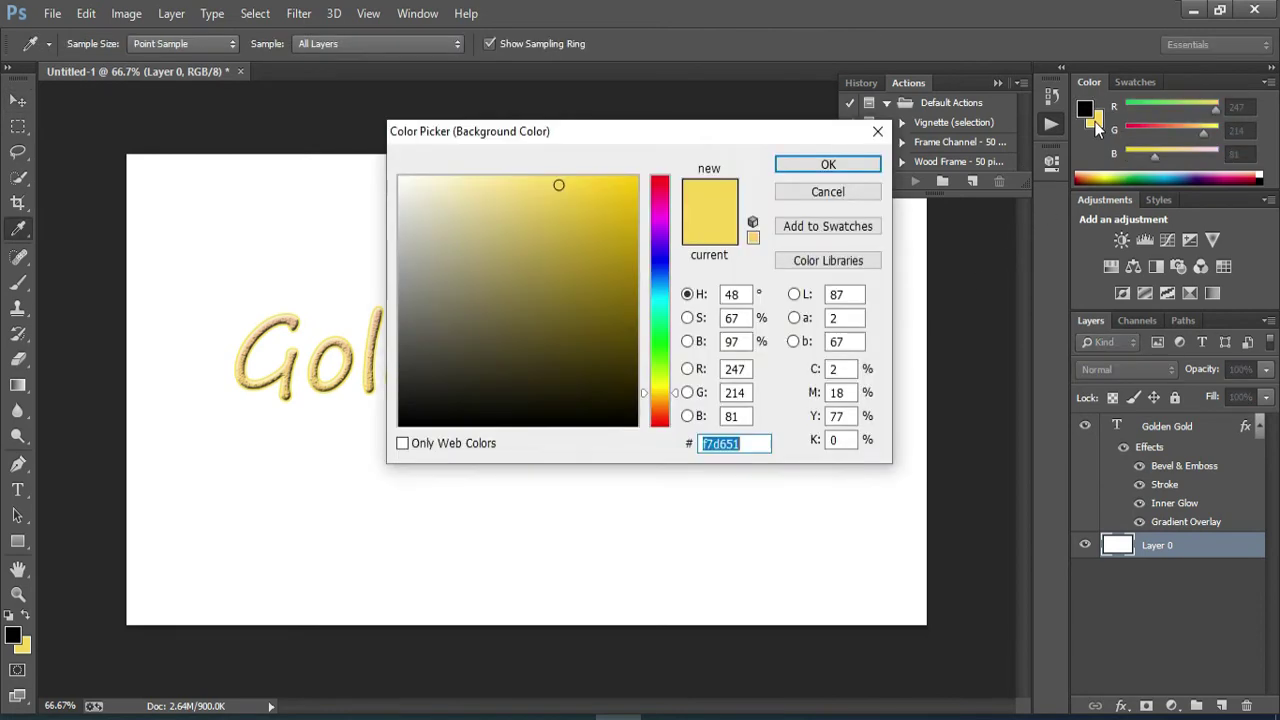
left_click(618, 185)
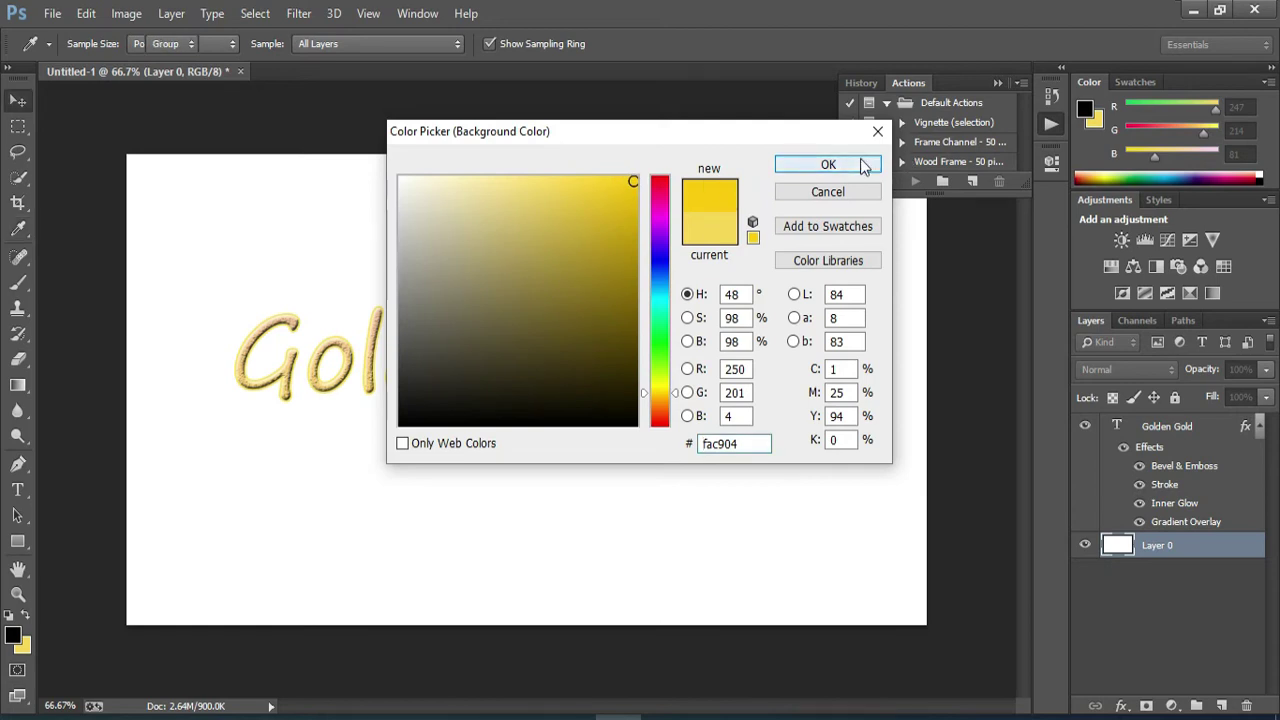
left_click(862, 164)
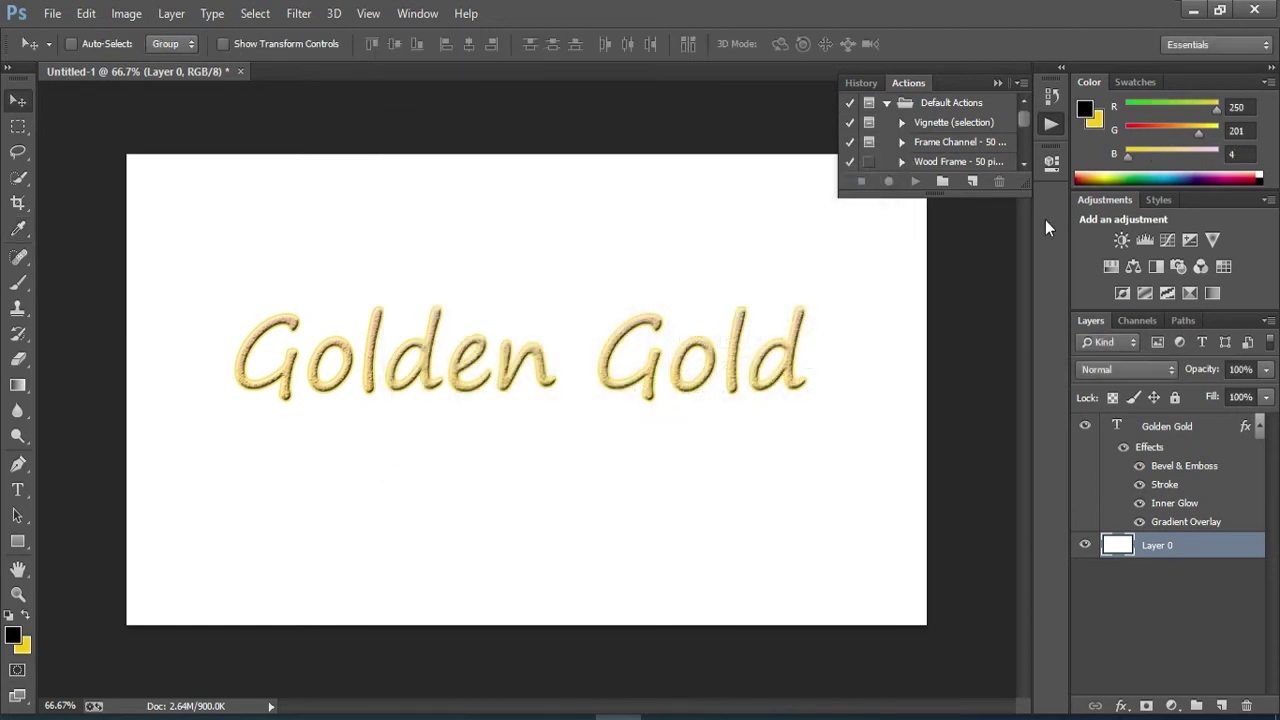
left_click(1144, 151)
left_click(1141, 150)
Check the Color panel options and add a Curves adjustment layer
left_click(1270, 83)
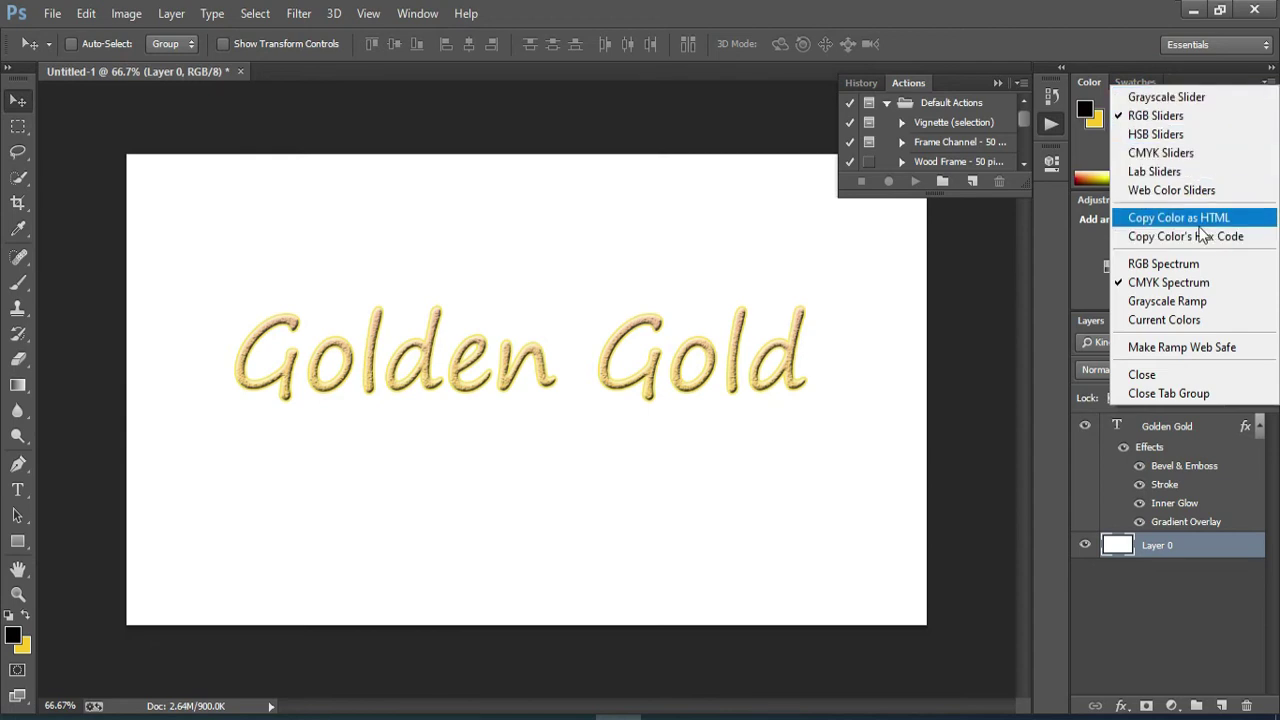
left_click(994, 290)
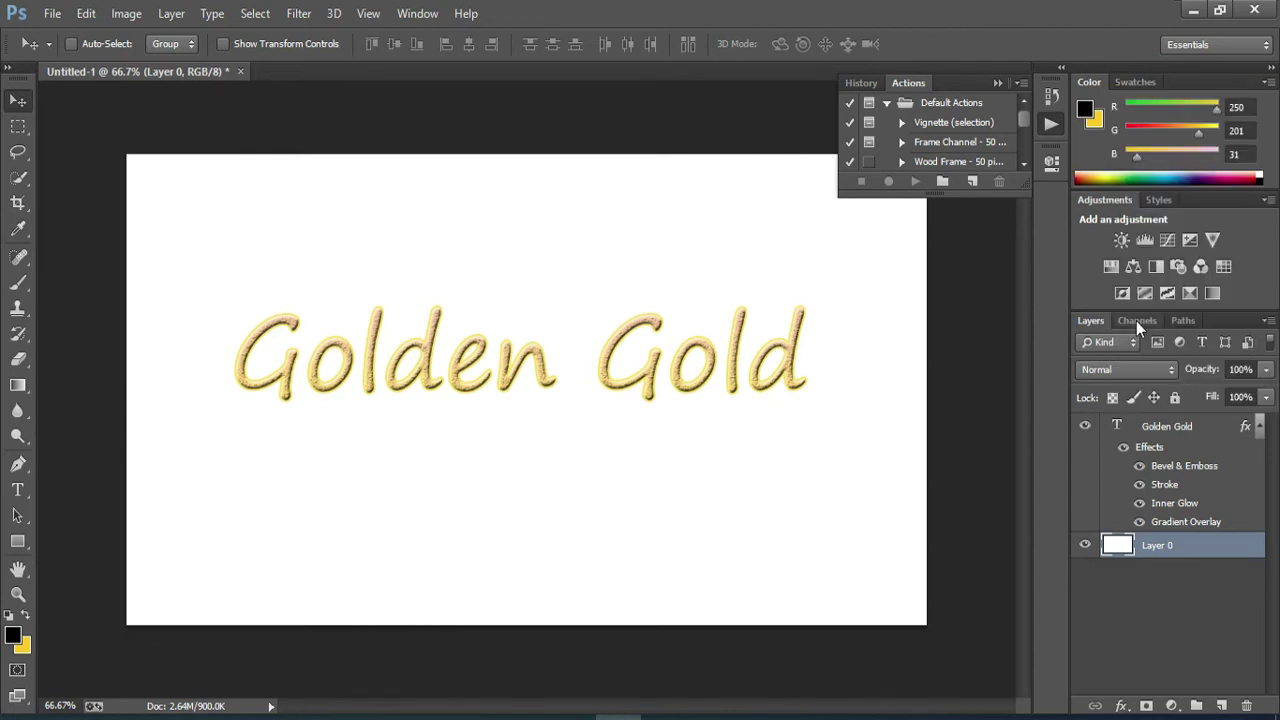
left_click(1168, 242)
Brighten the Curves, add Brightness/Contrast at brightness 82, contrast 25, then add Threshold
left_click_drag(920, 339, 910, 338)
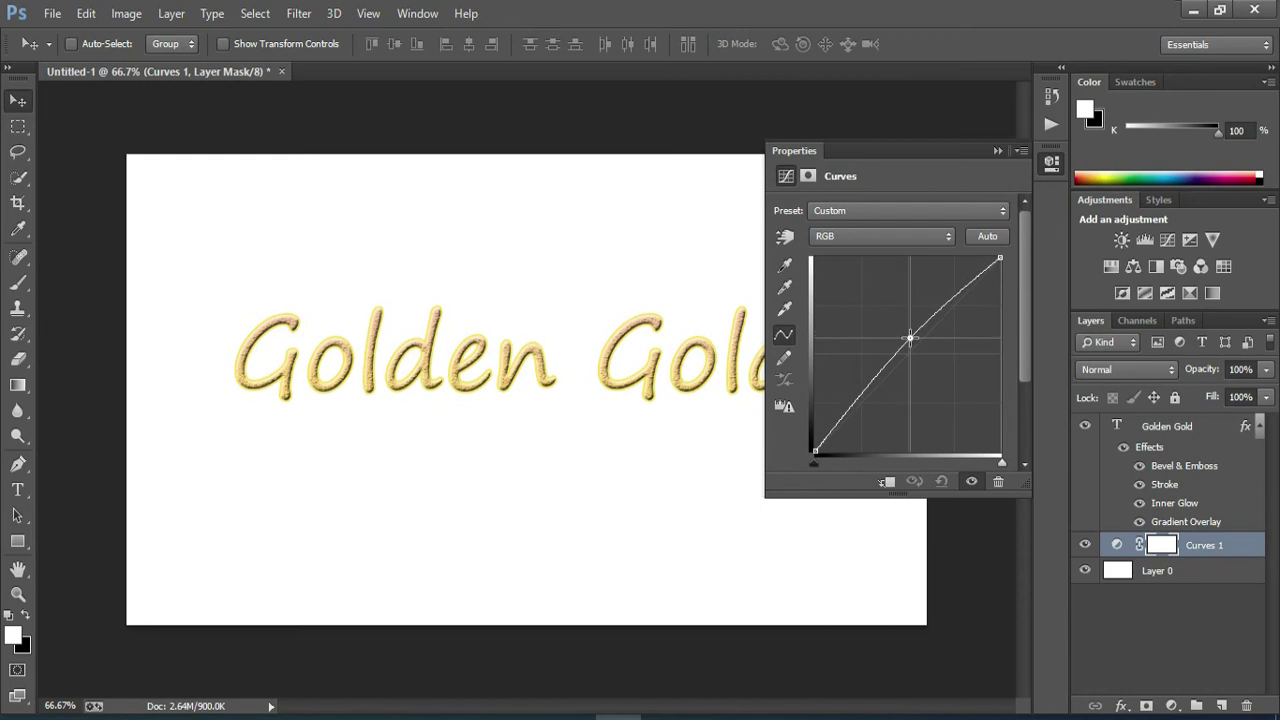
left_click(1122, 241)
mouse_move(893, 259)
left_mouse_down()
mouse_move(962, 262)
mouse_move(953, 267)
left_mouse_up()
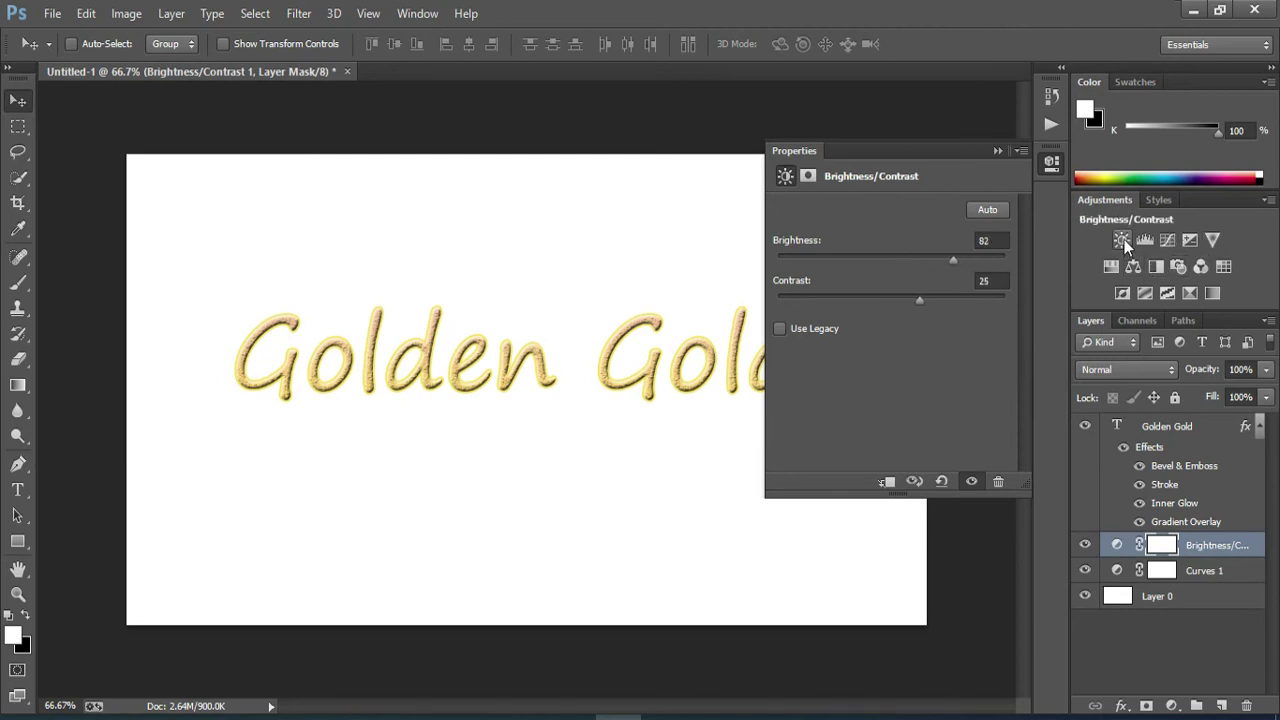
left_click(1167, 292)
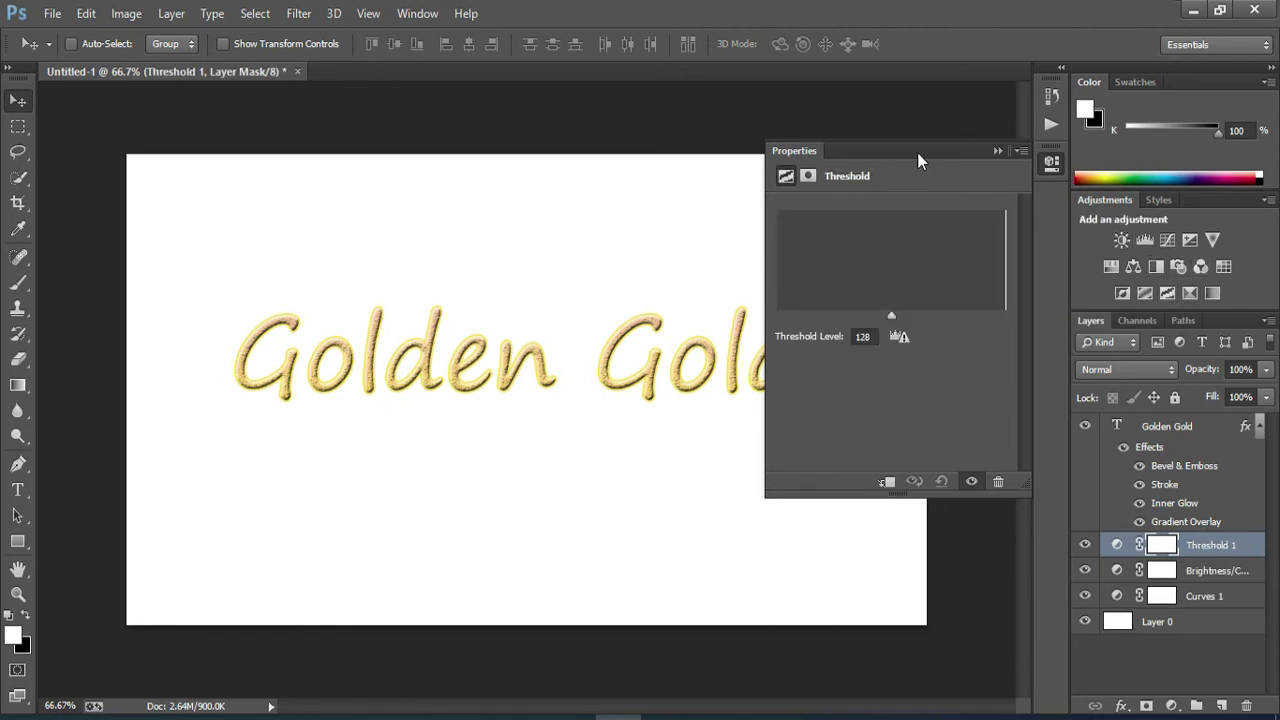
left_click_drag(917, 152, 1043, 240)
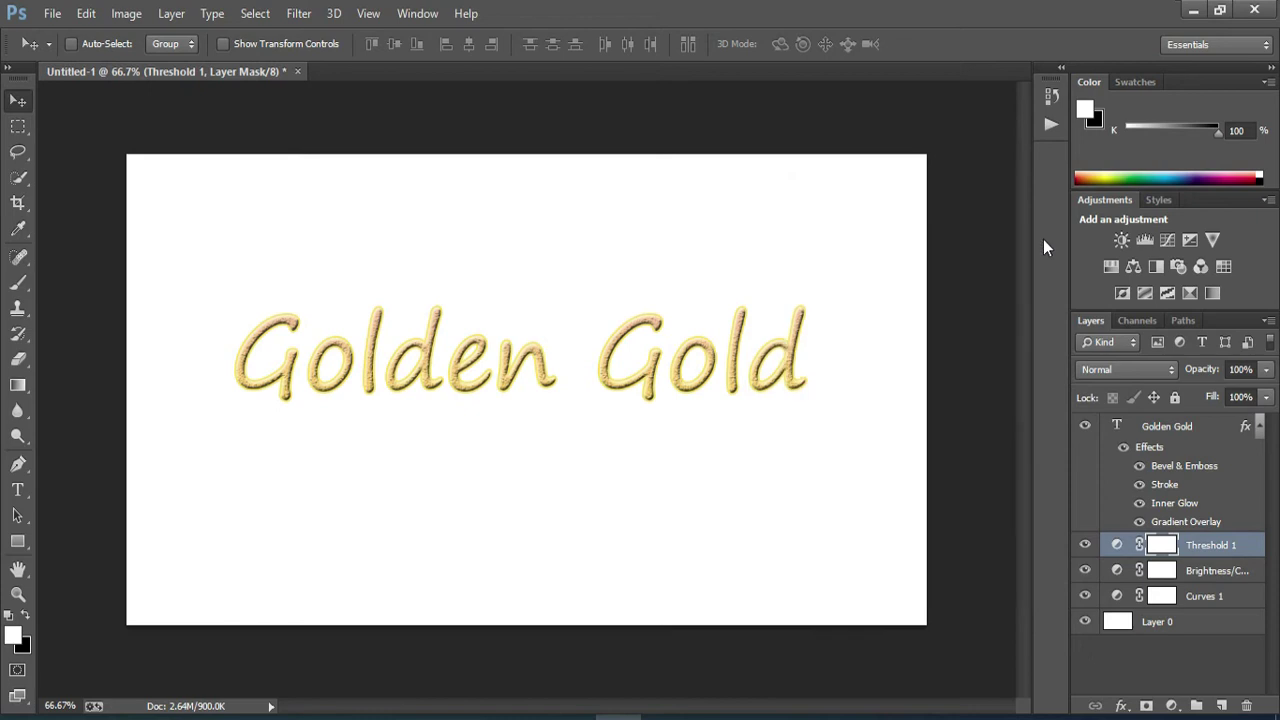
left_click(1121, 706)
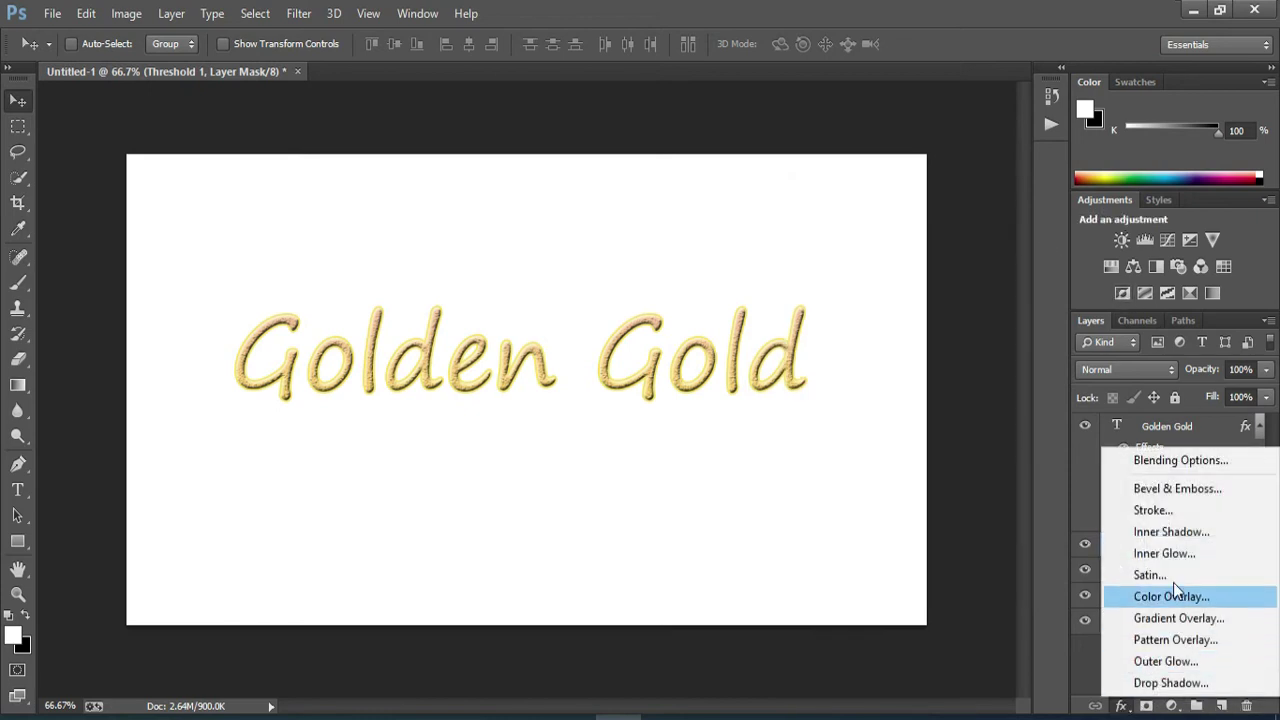
Apply Bevel & Emboss with Texture to the Threshold 1 layer
left_click(1197, 488)
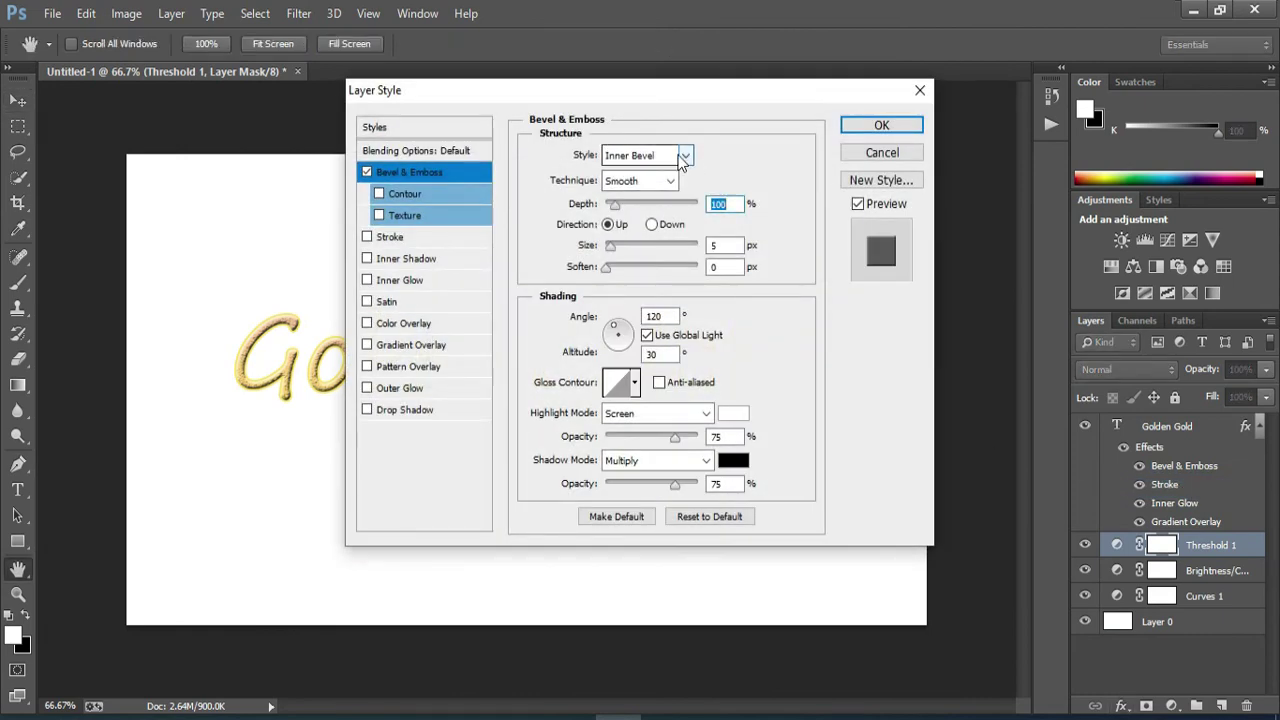
left_click(380, 216)
left_click(380, 216)
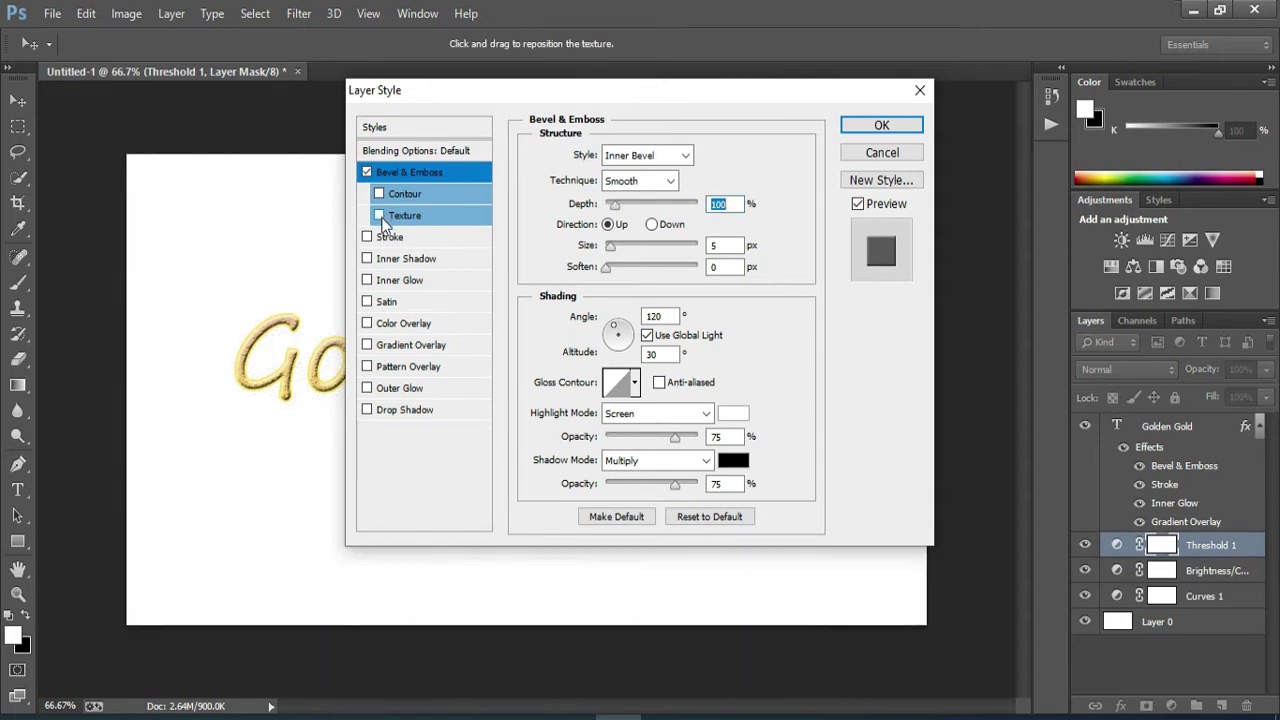
left_click(381, 216)
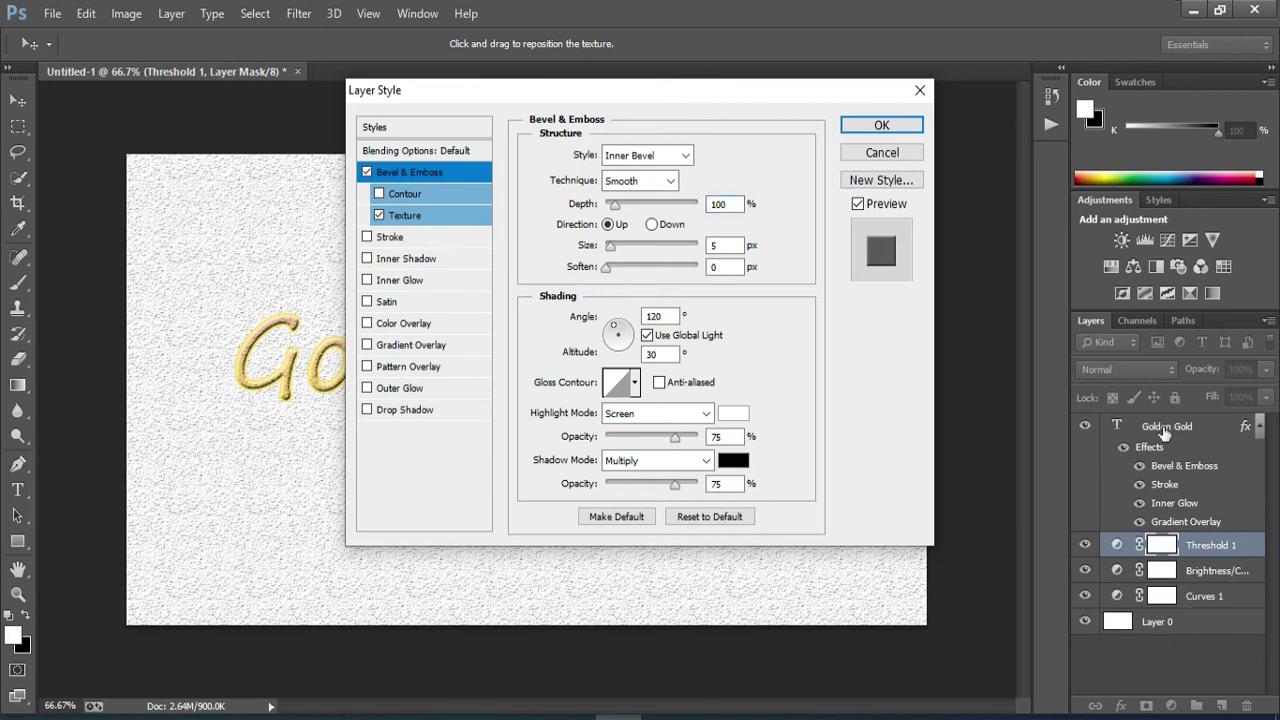
left_click(874, 127)
double_click(1189, 427)
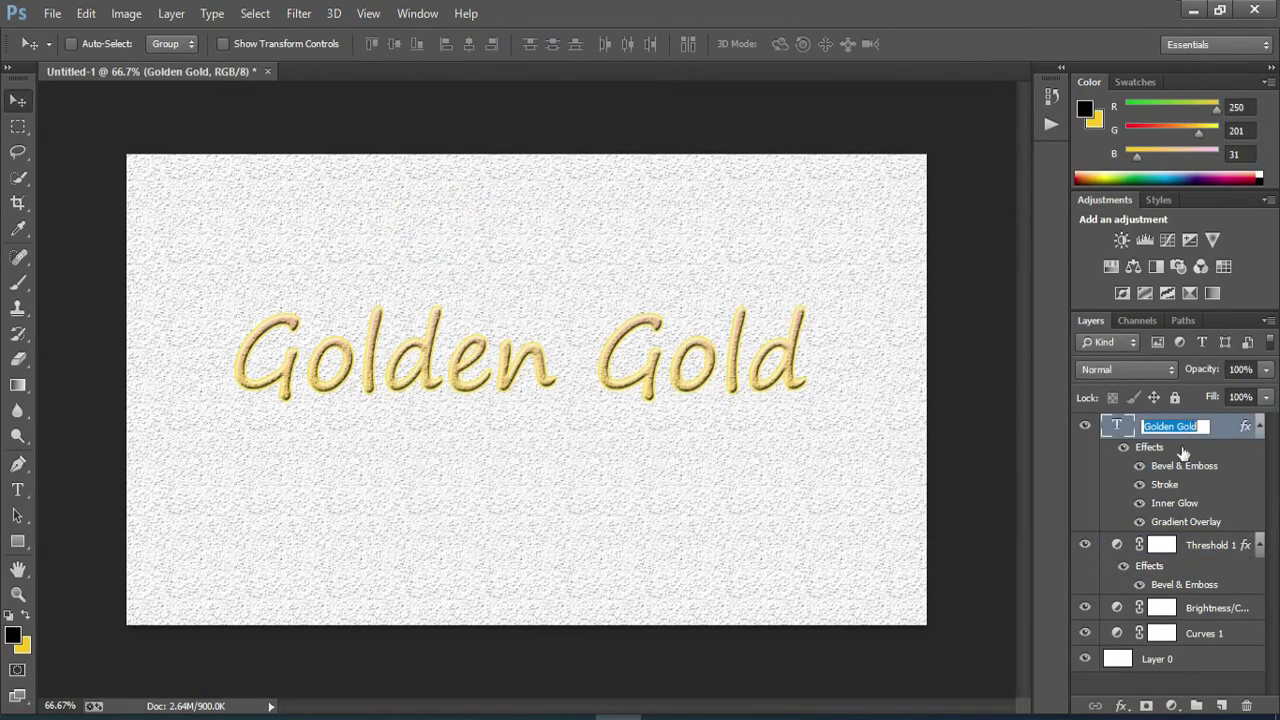
Name the text layer Golden Gold and raise its bevel depth to 307%
key("Return")
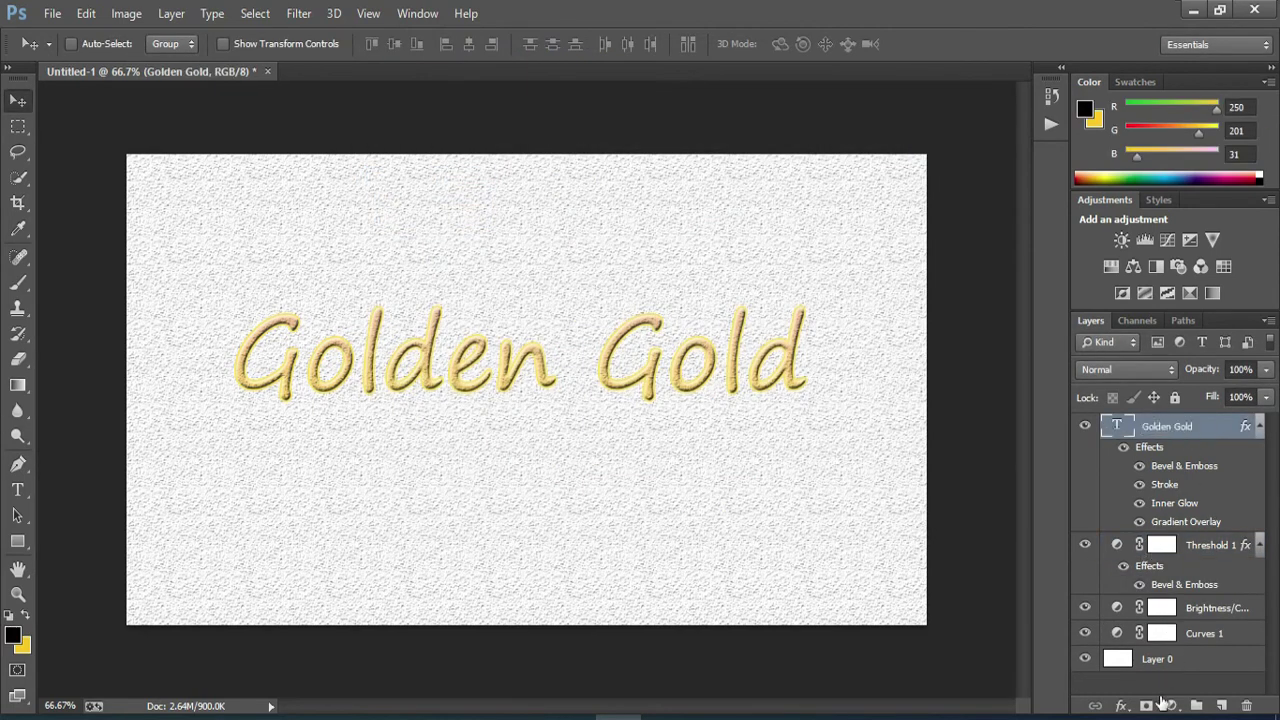
left_click(1121, 706)
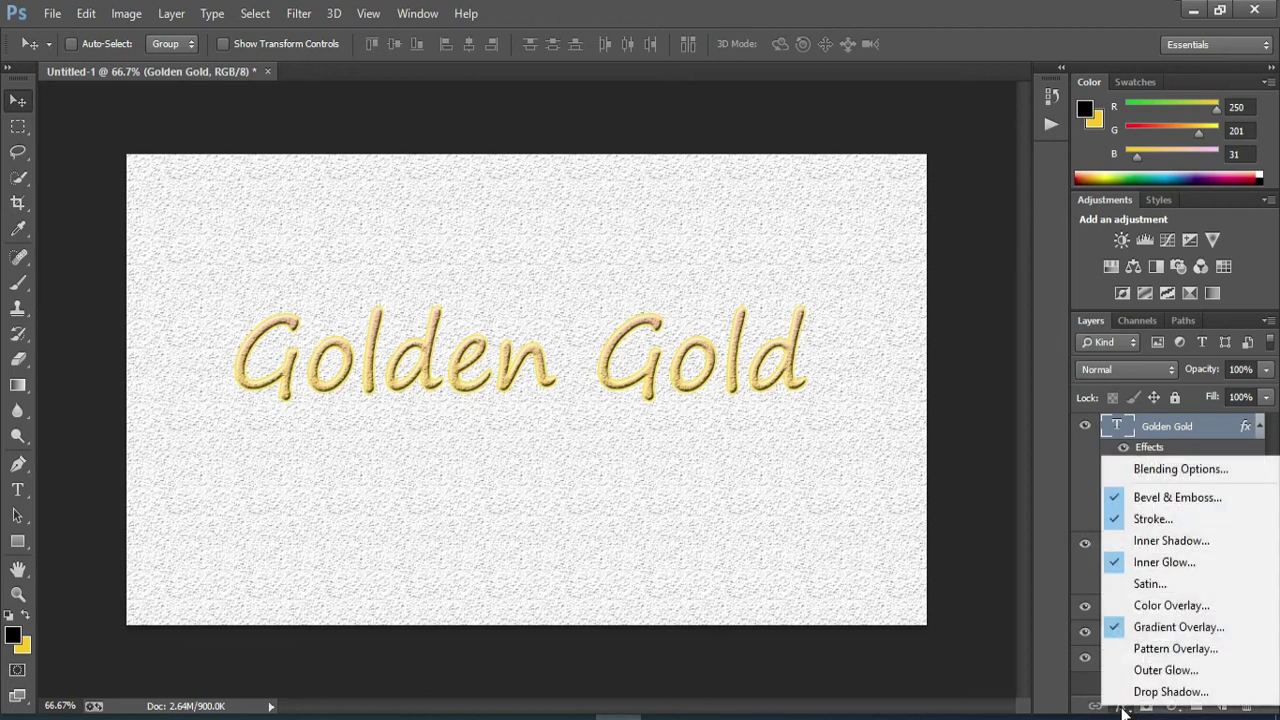
left_click(1189, 499)
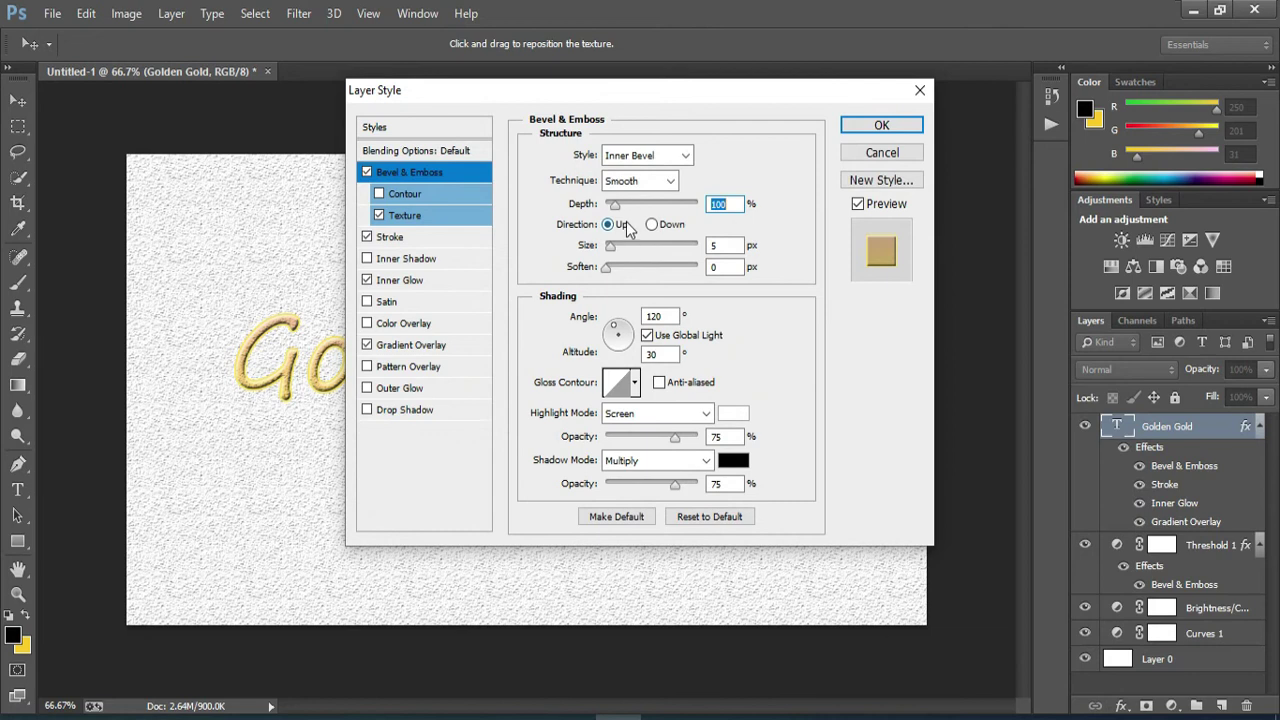
key("shift+Up")
key("shift+Up")
key("shift+Up")
key("Up")
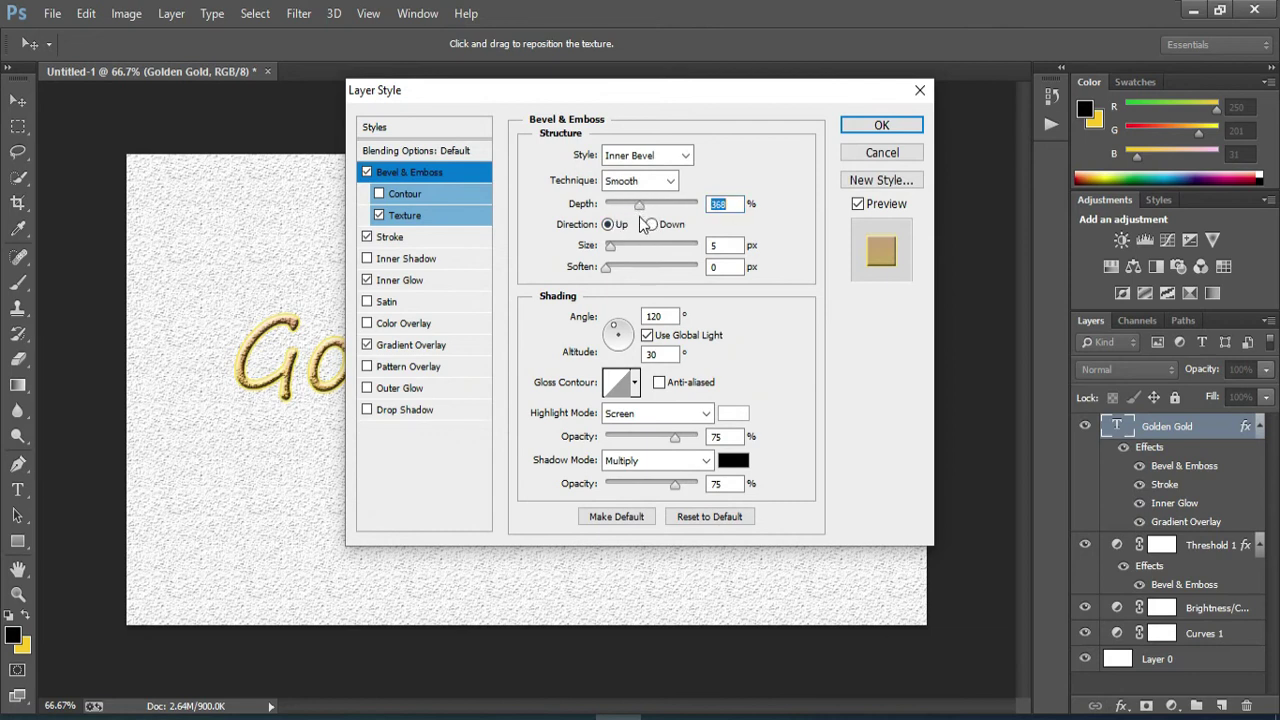
Add Contour to the bevel and pick an anti-aliased gloss contour preset
left_click(380, 194)
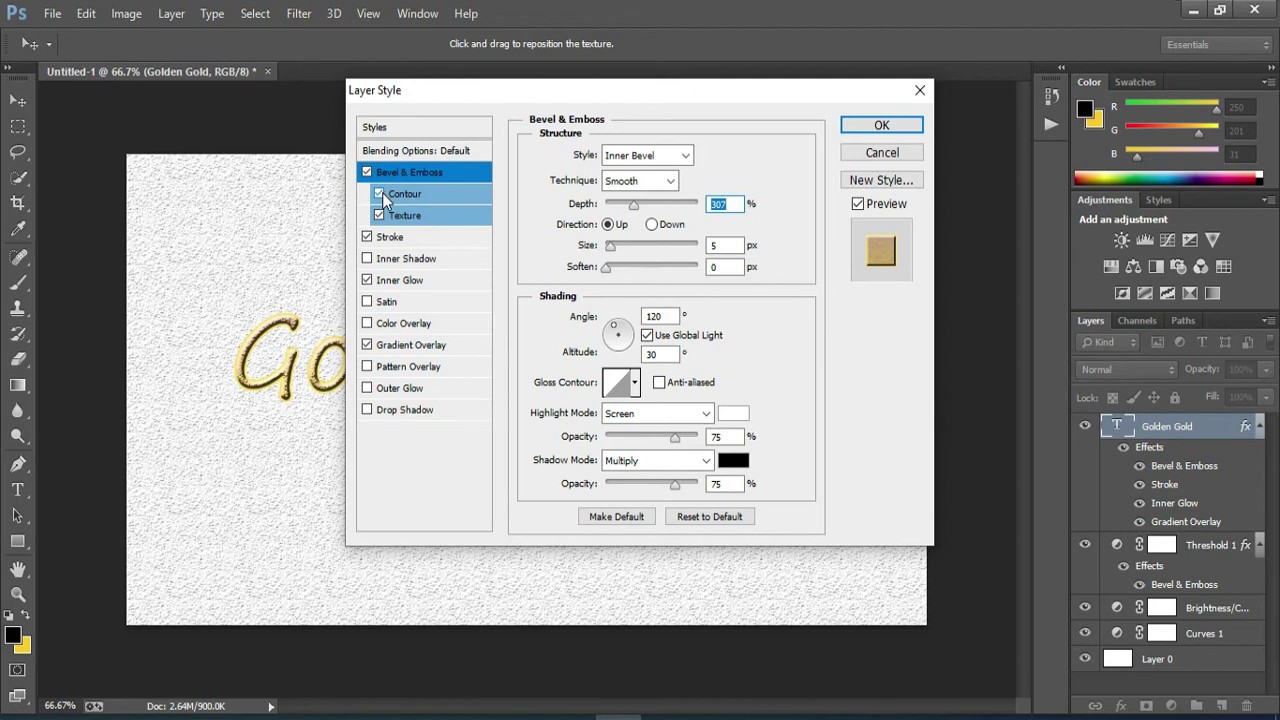
left_click(659, 383)
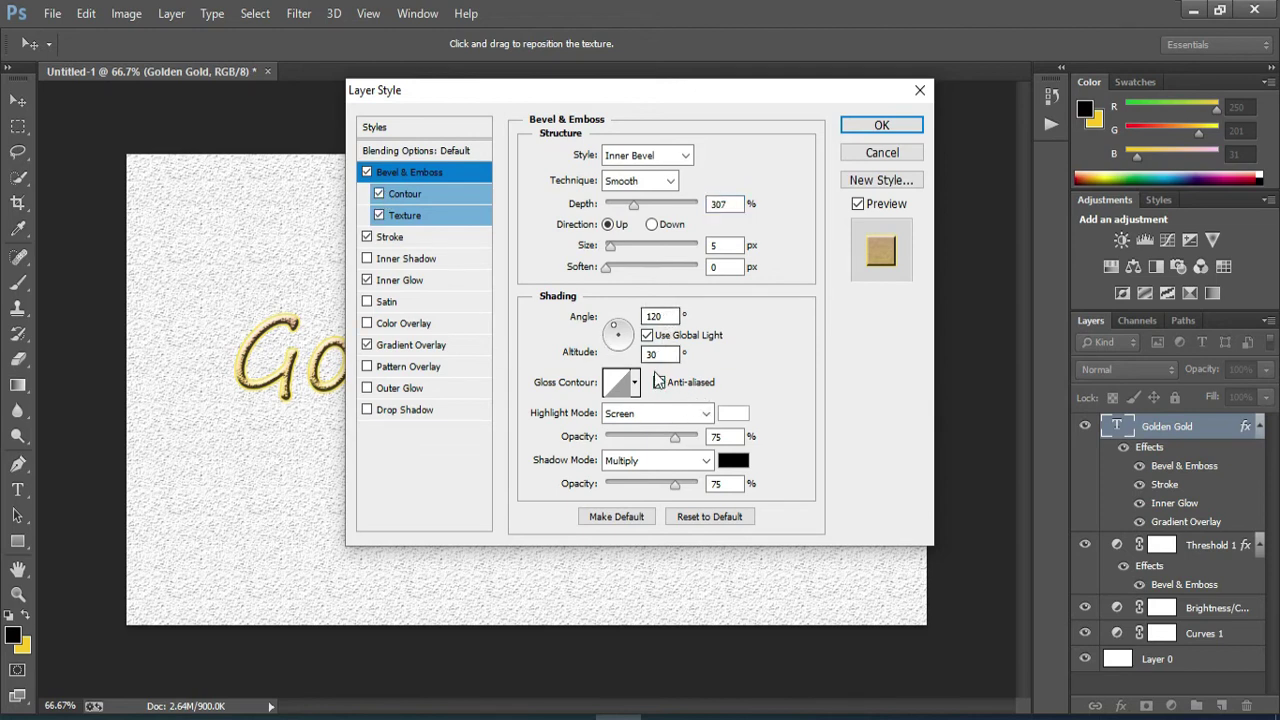
left_click(634, 383)
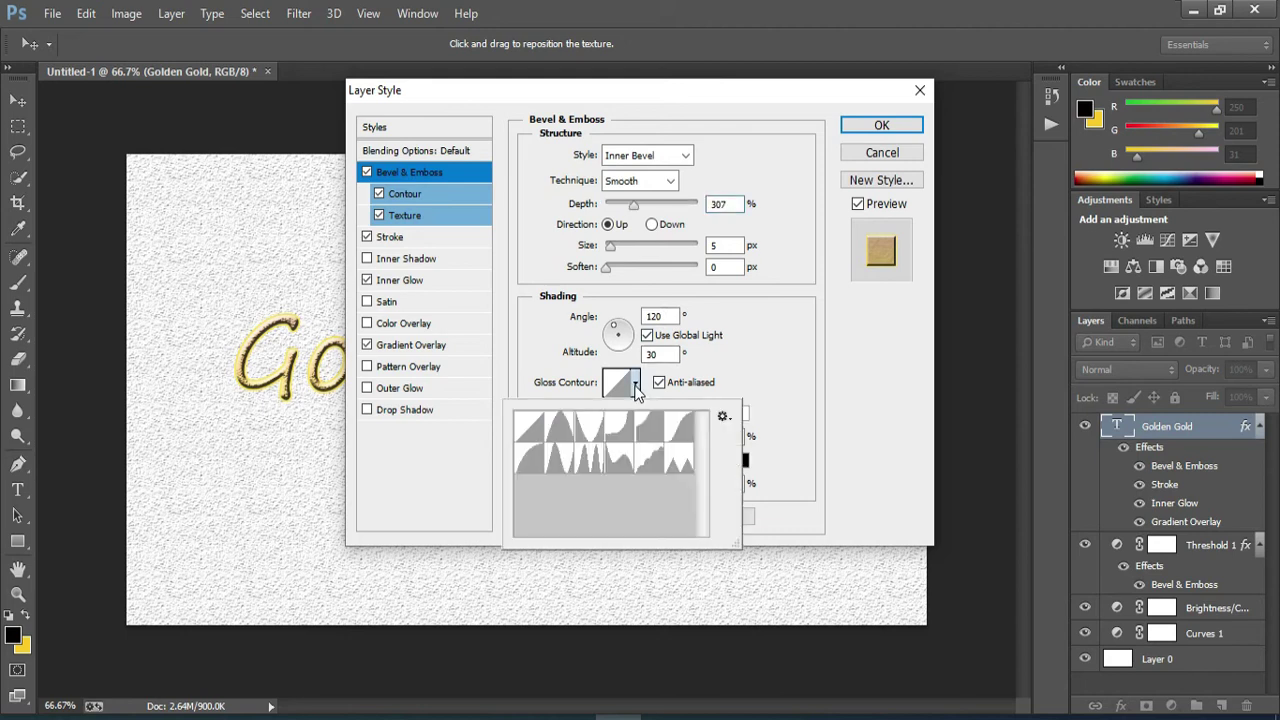
left_click(625, 466)
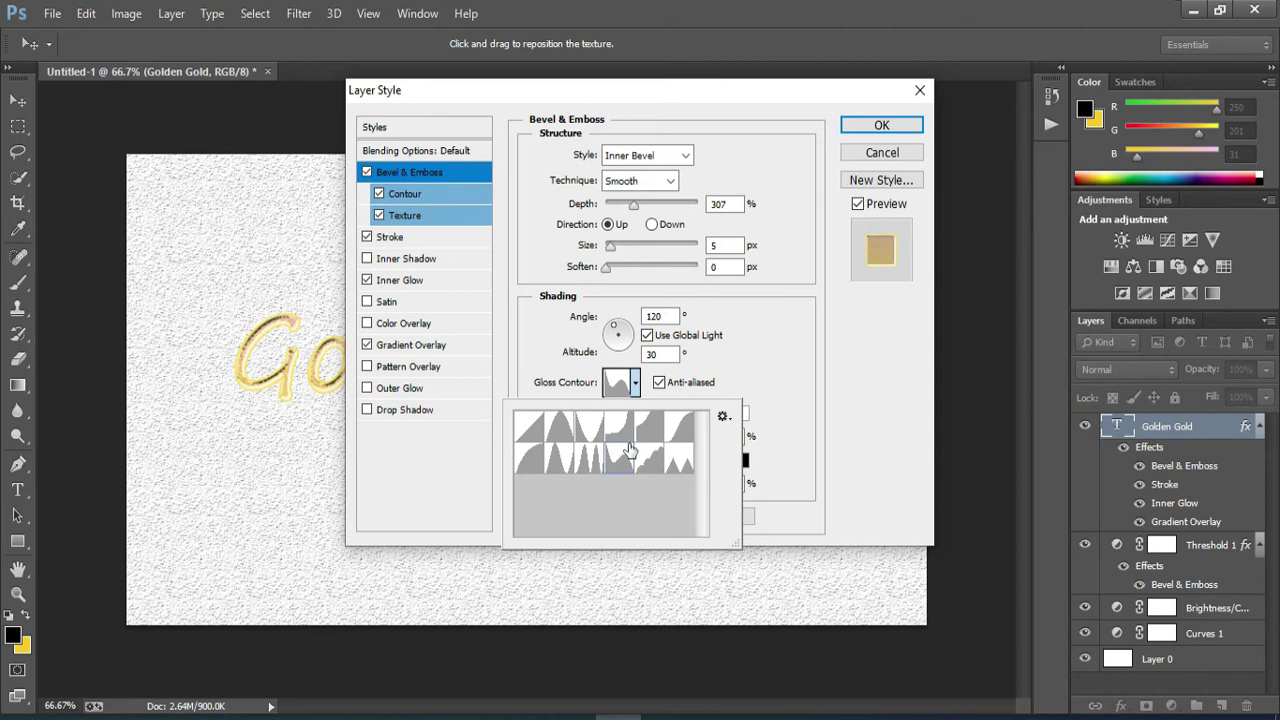
left_click(618, 436)
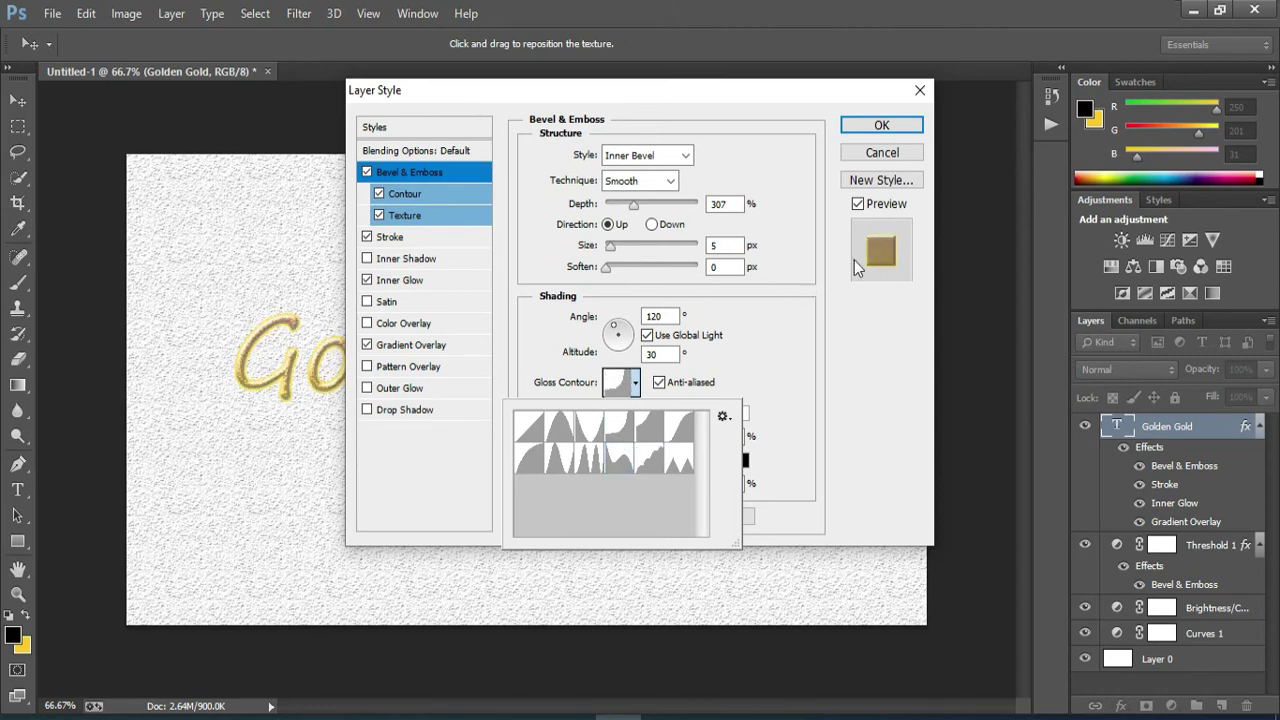
left_click(876, 138)
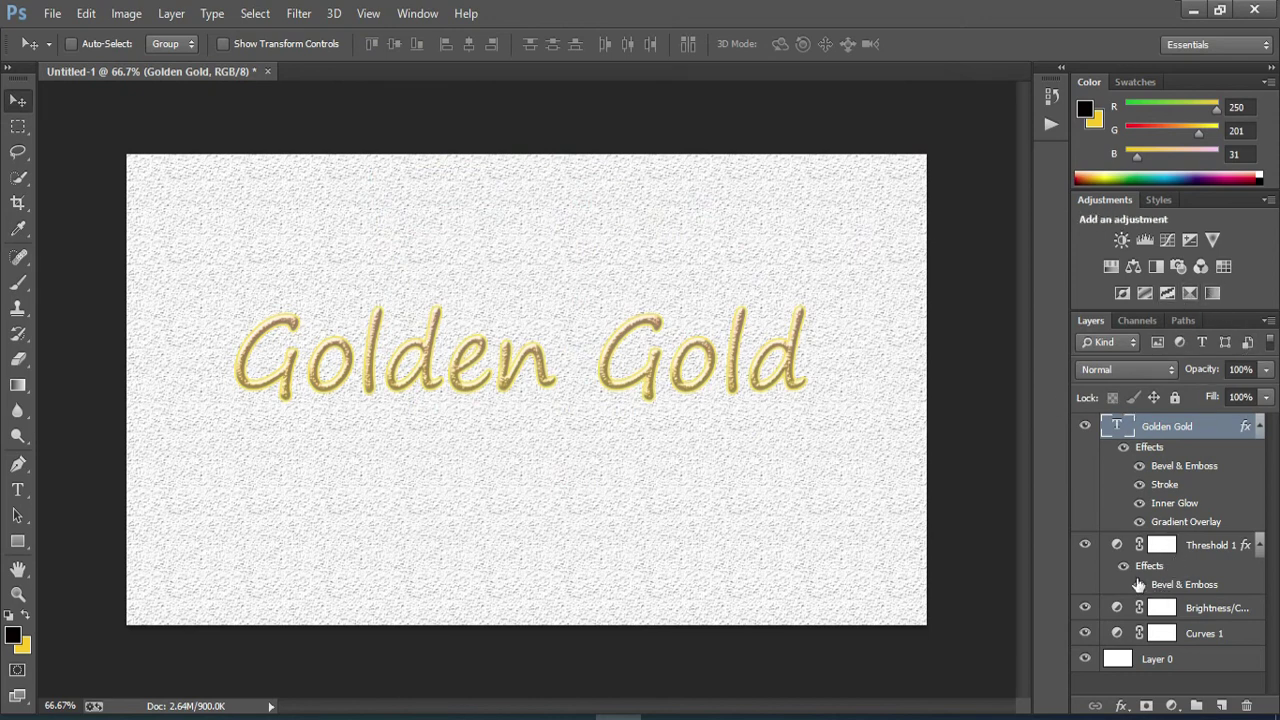
Adjust the text's Bevel & Emboss to Depth 511%, Size 16 px and Soften 5 px
left_click(1122, 708)
left_click(1161, 501)
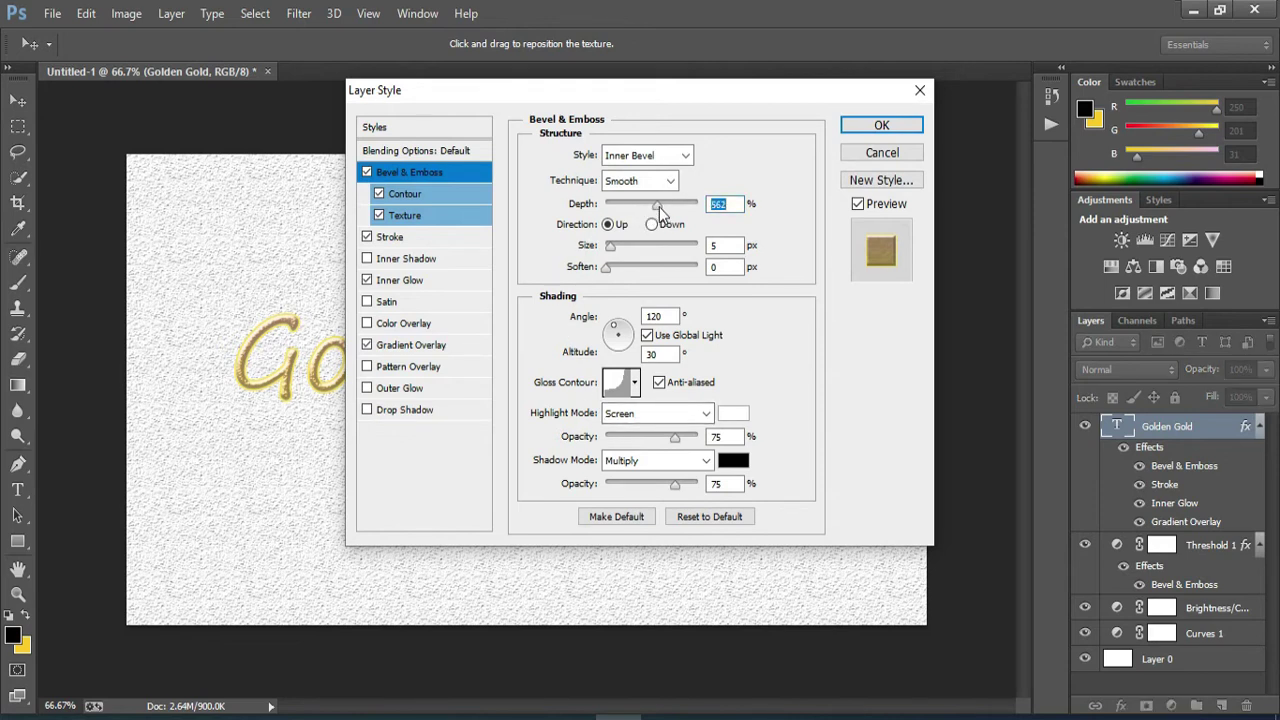
left_click_drag(657, 206, 654, 218)
mouse_move(612, 246)
left_mouse_down()
mouse_move(640, 250)
mouse_move(620, 253)
left_mouse_up()
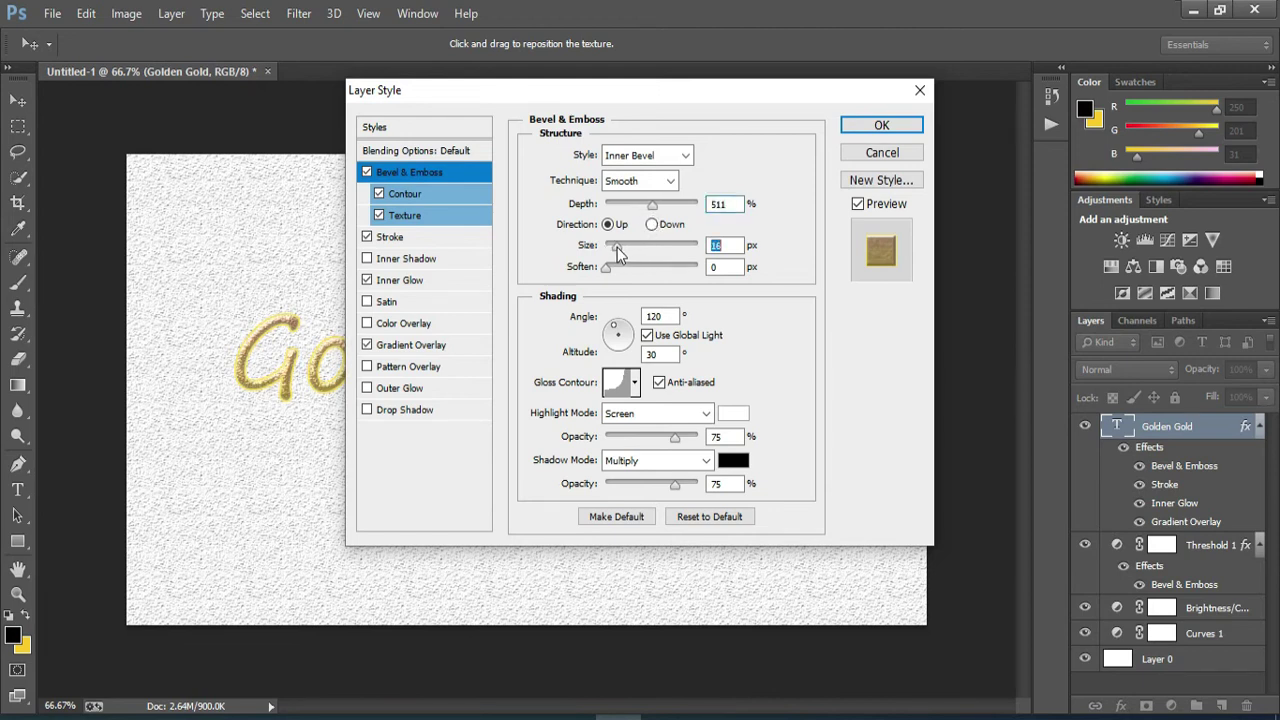
left_click_drag(620, 248, 618, 250)
left_click_drag(641, 92, 869, 187)
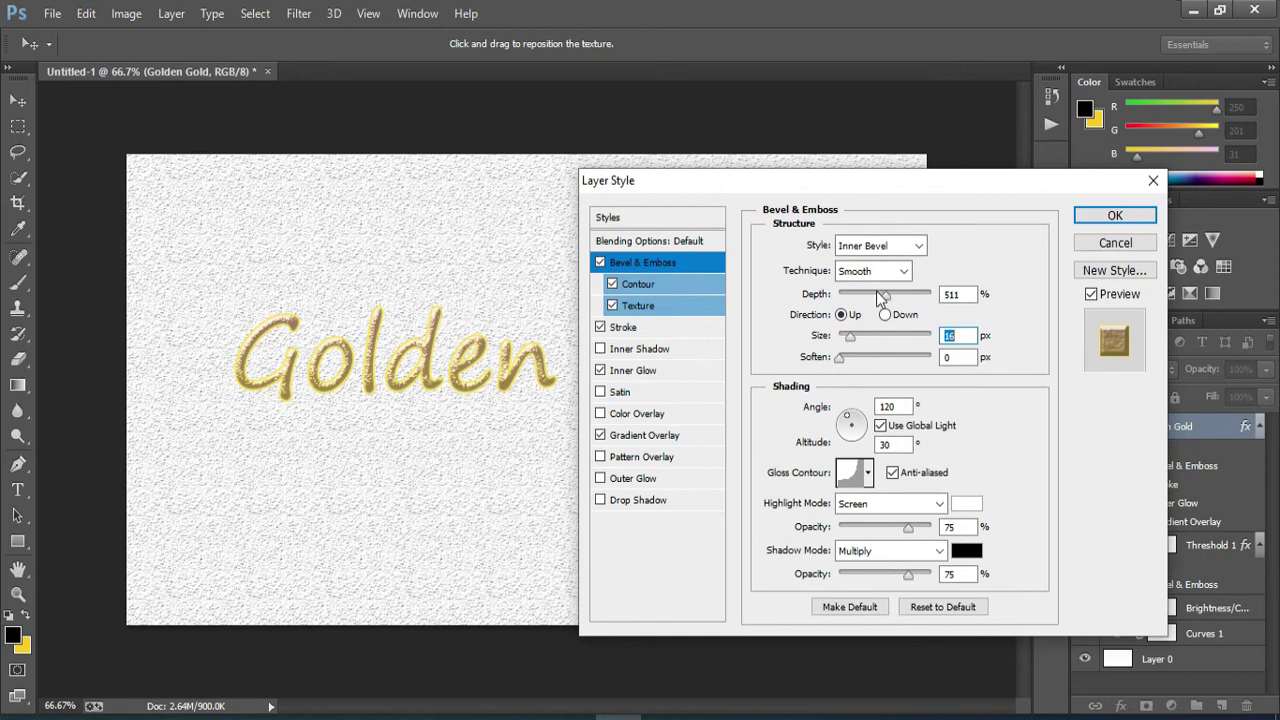
mouse_move(849, 339)
left_mouse_down()
mouse_move(878, 342)
mouse_move(851, 338)
left_mouse_up()
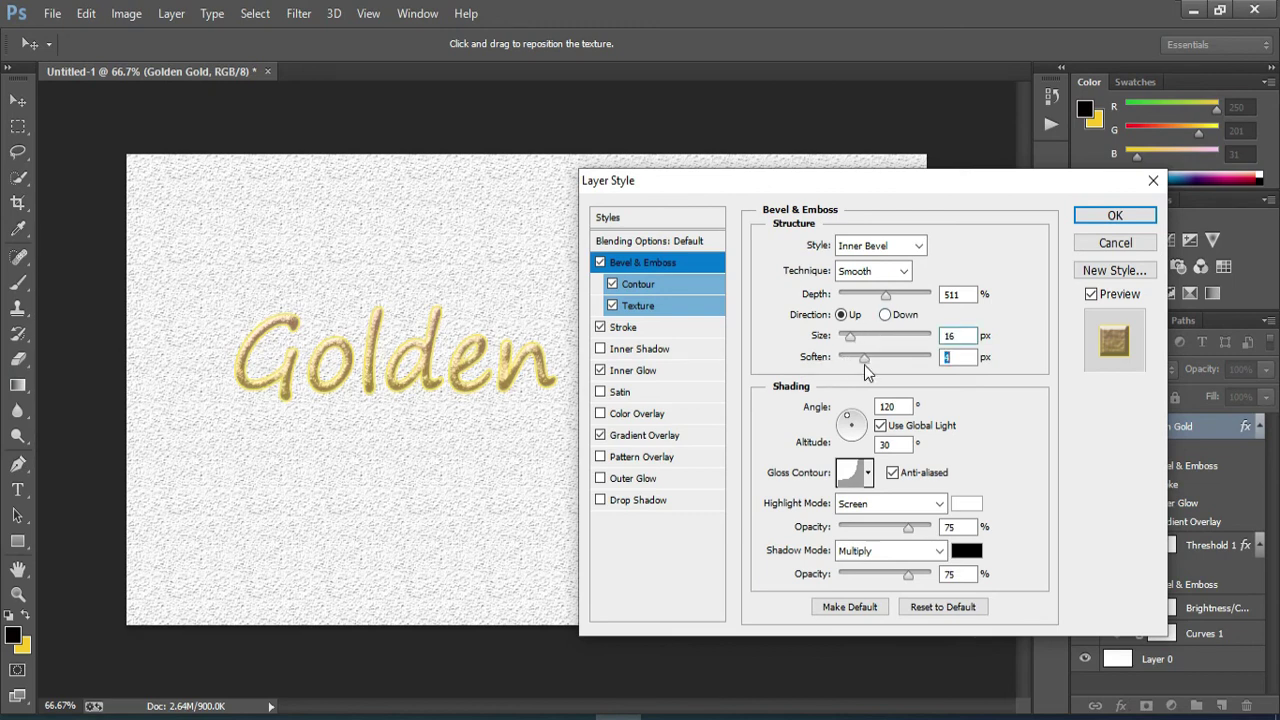
left_click_drag(865, 370, 865, 376)
key("Down")
key("Down")
key("Down")
left_click(968, 552)
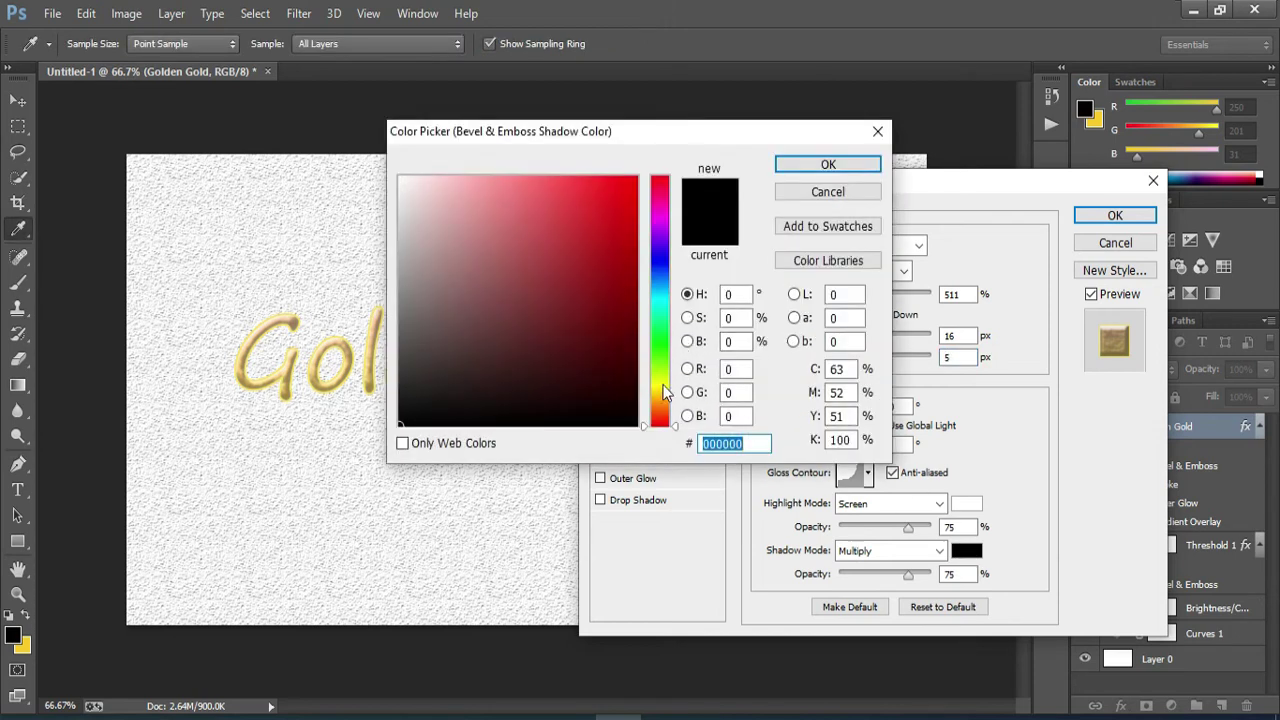
left_click(660, 386)
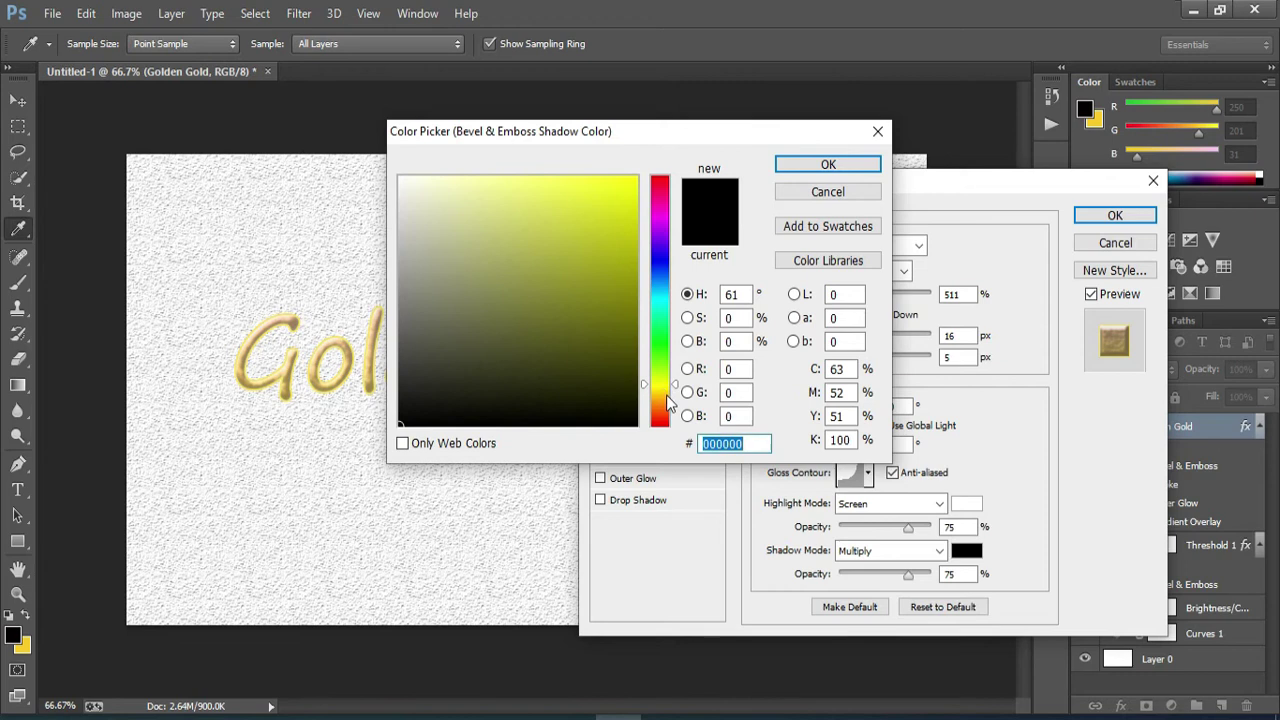
left_click(666, 396)
left_click(666, 399)
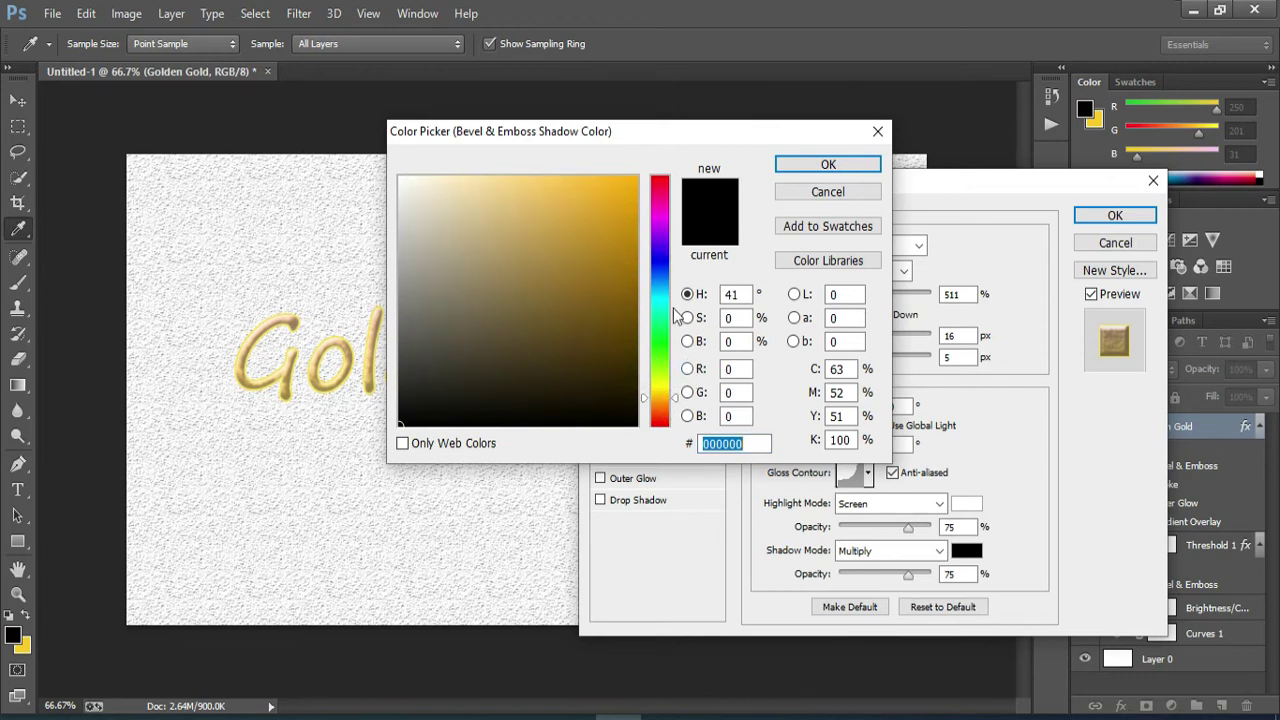
left_click(666, 405)
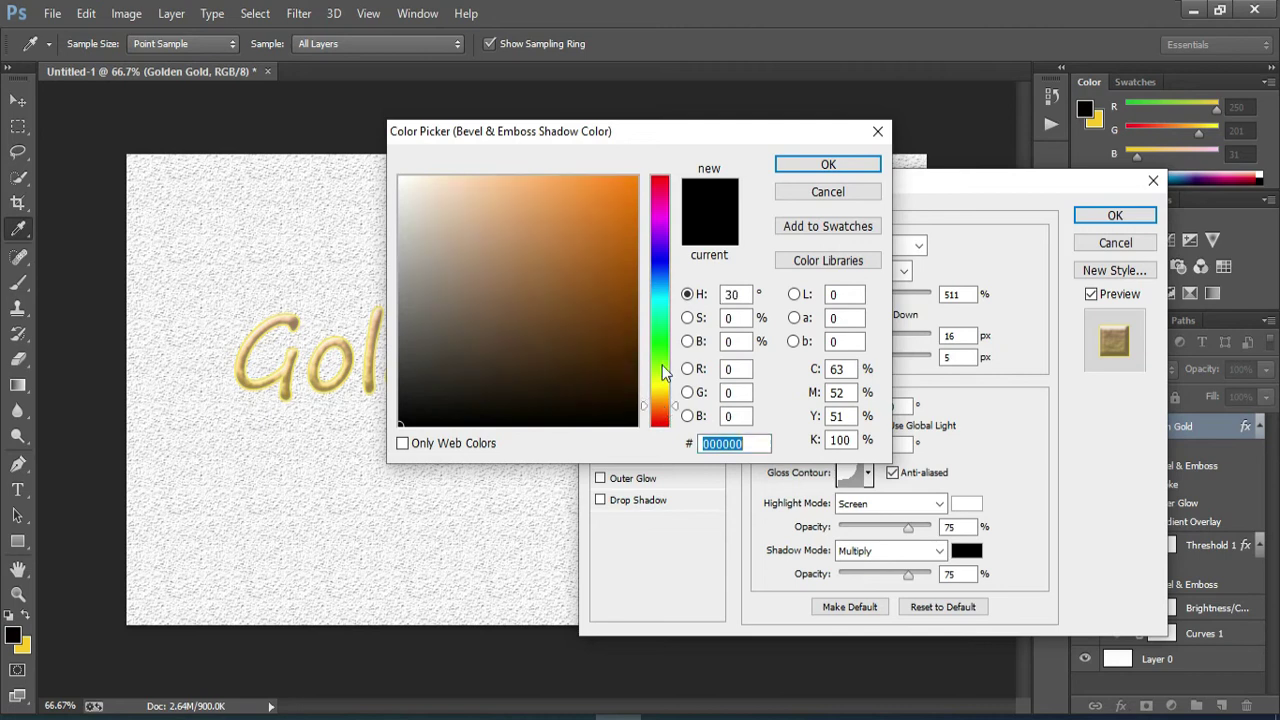
left_click(629, 183)
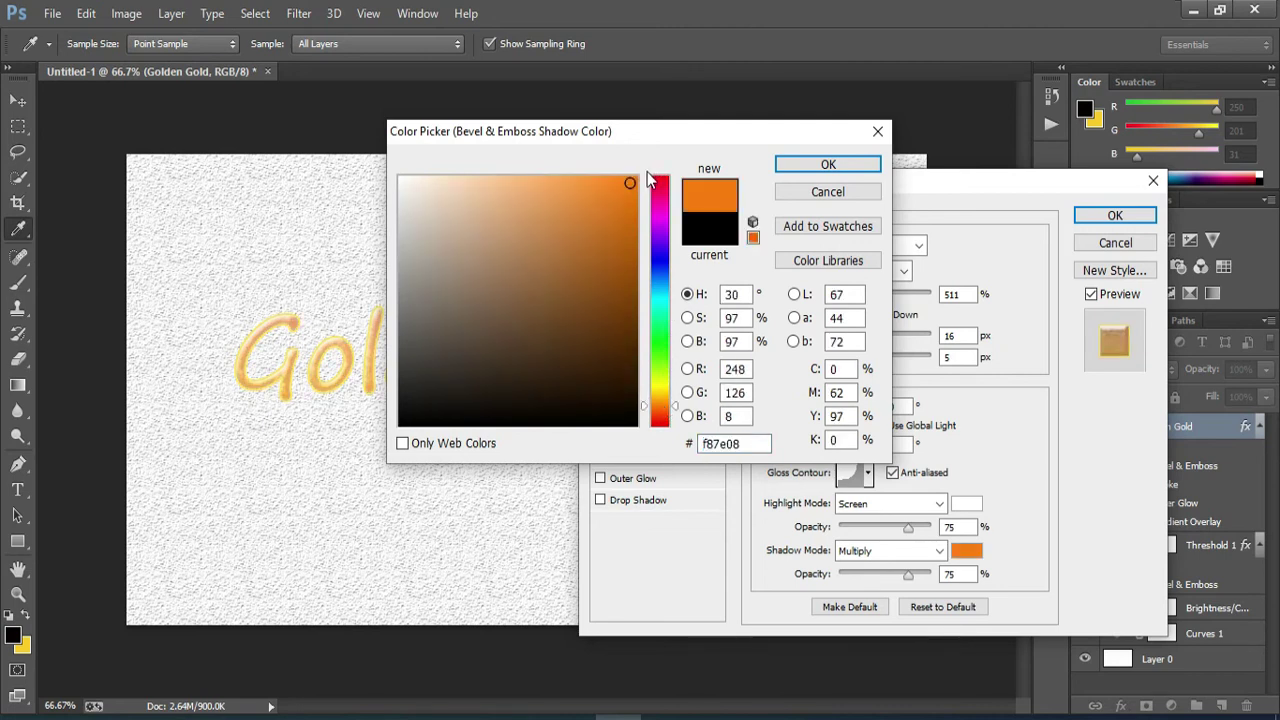
type("f8ac08")
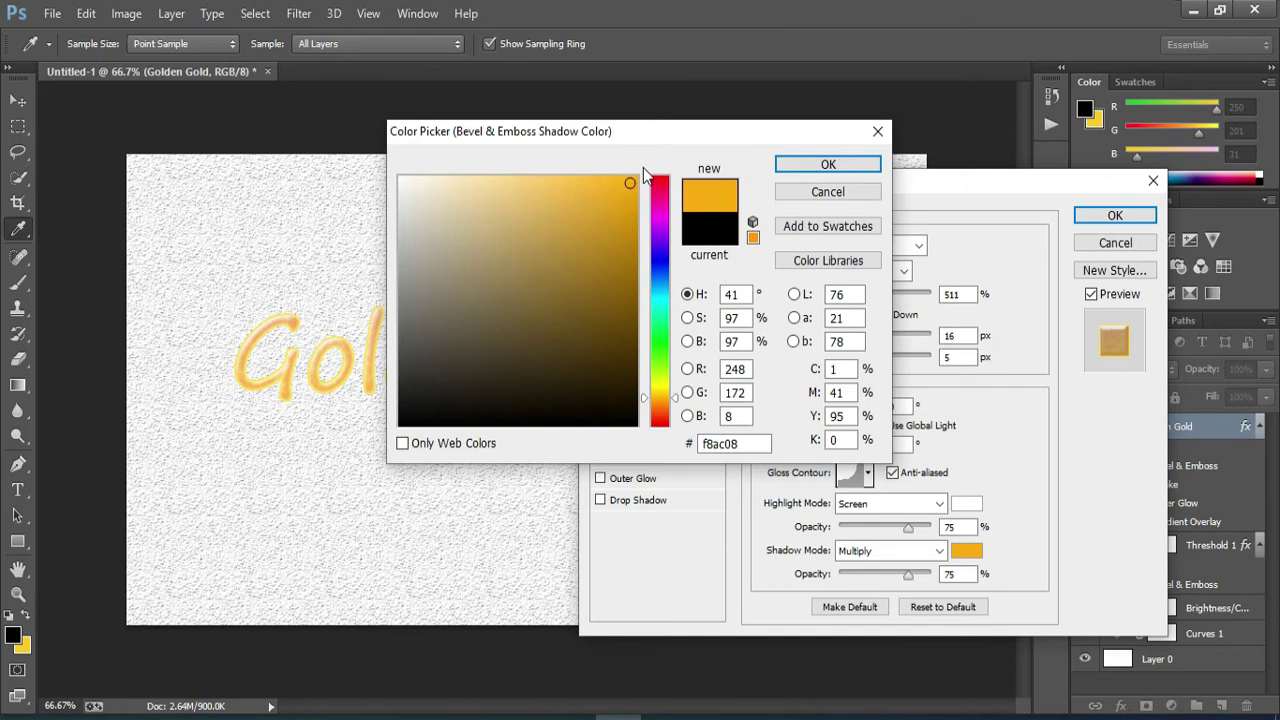
key("ctrl+z")
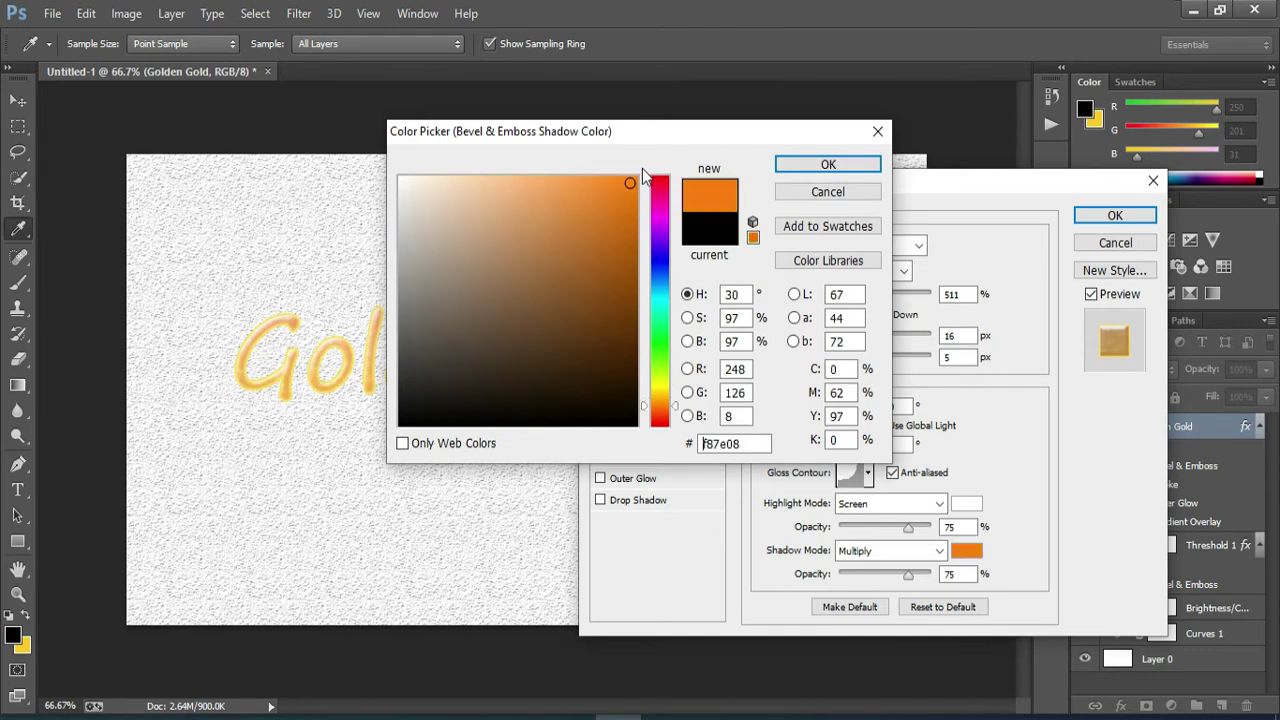
key("ctrl+z")
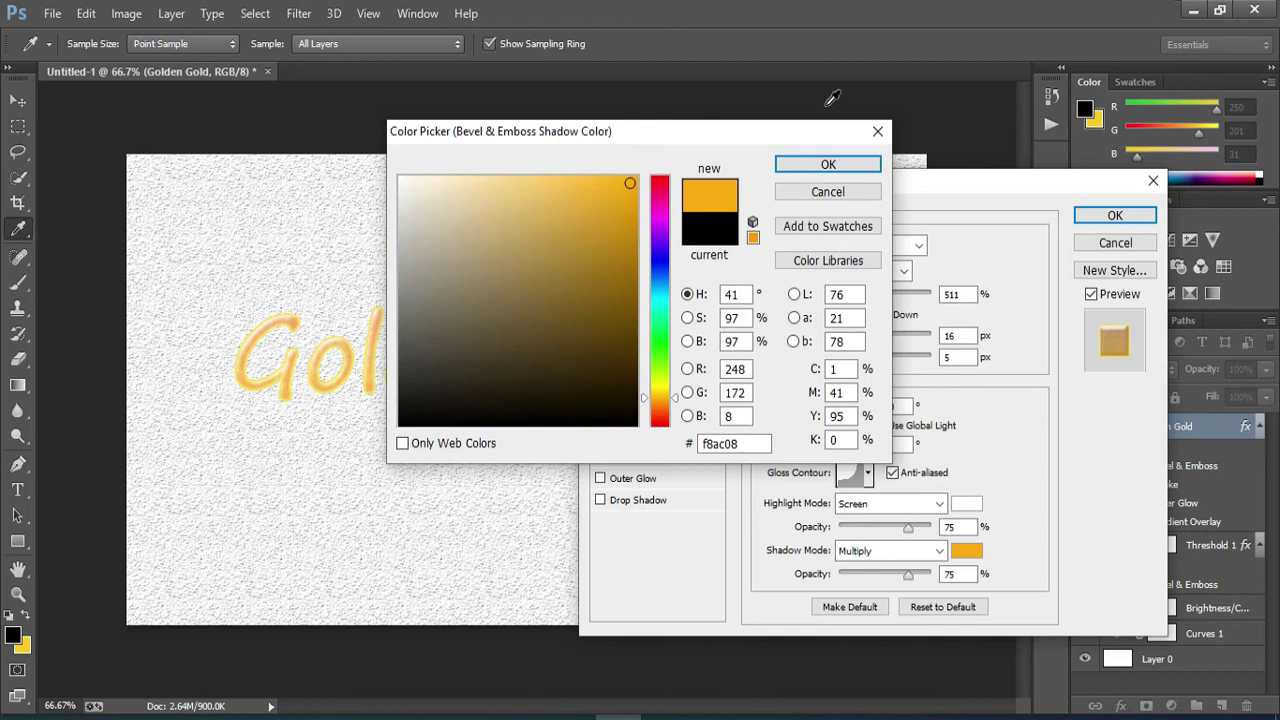
left_click(838, 194)
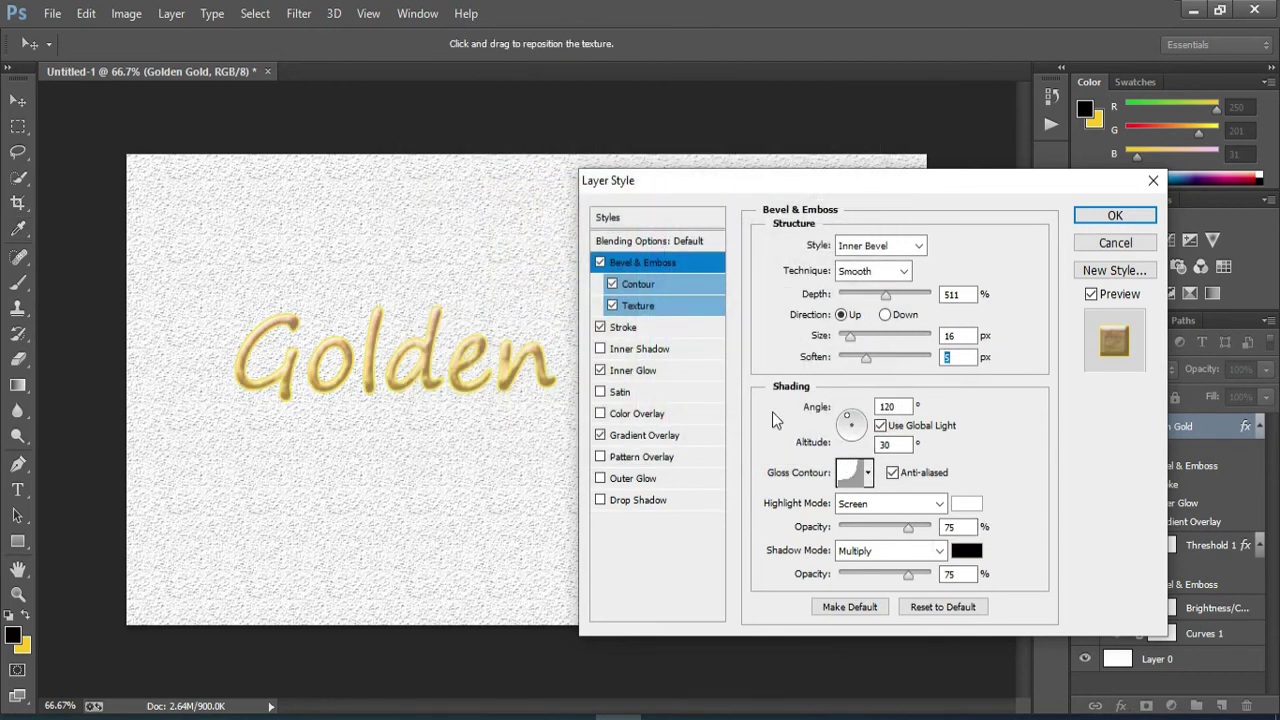
Enable Outer Glow on the text with a saturated yellow glow colour
left_click(602, 479)
left_click(630, 480)
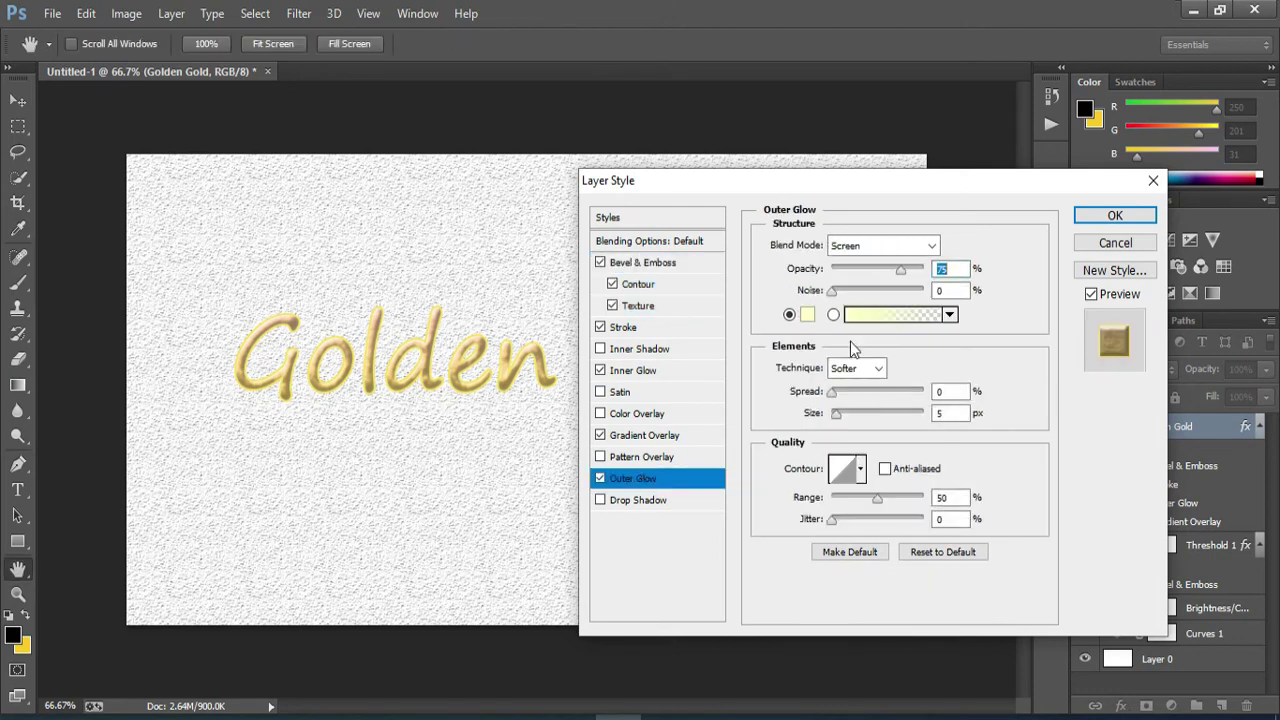
left_click(950, 315)
left_click(950, 315)
left_click(808, 316)
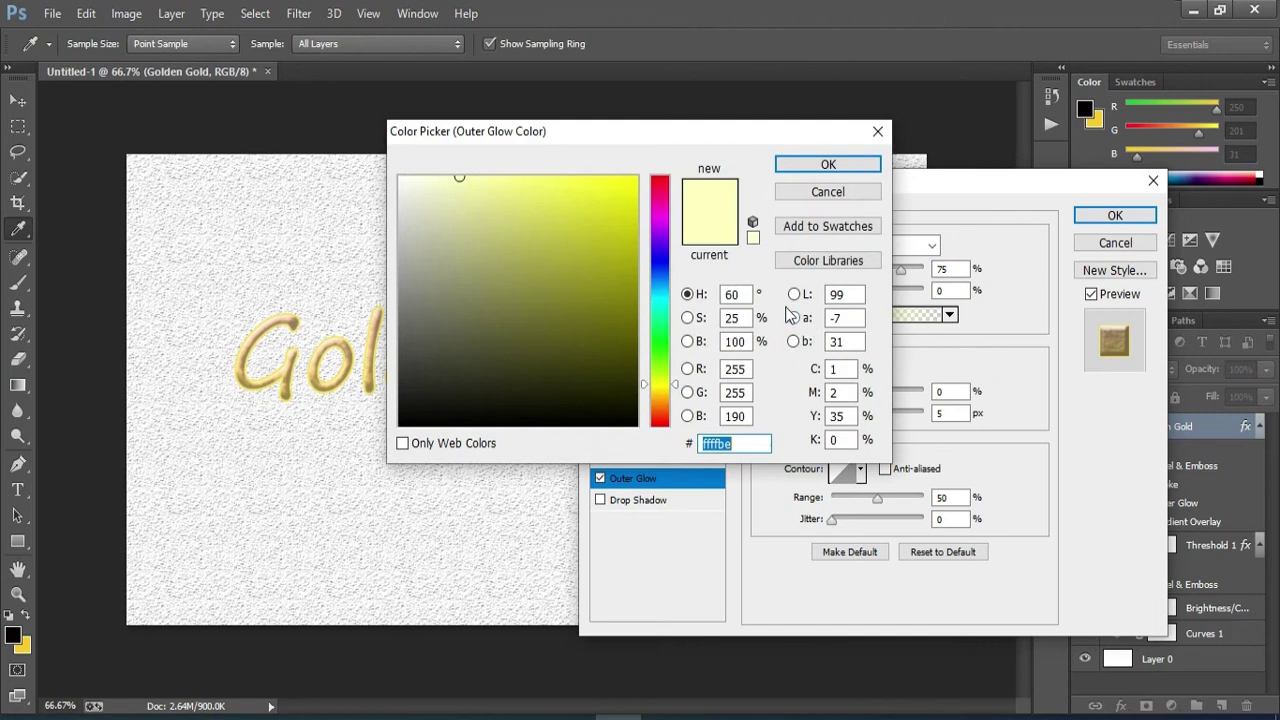
left_click(609, 181)
left_click(817, 165)
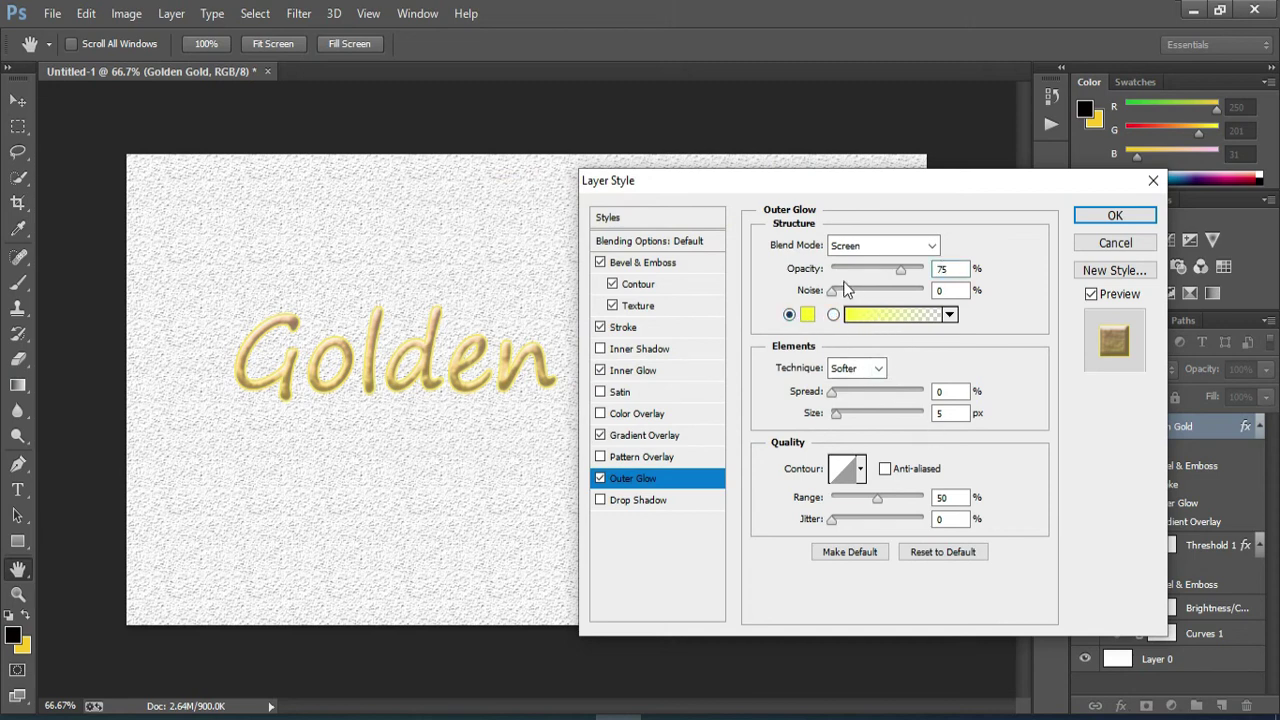
Set the outer glow noise to 60%, opacity to about 53%, with anti-aliasing
left_click_drag(833, 298, 865, 299)
left_click(887, 292)
left_click_drag(903, 270, 855, 316)
left_click_drag(855, 316, 888, 316)
left_click(886, 469)
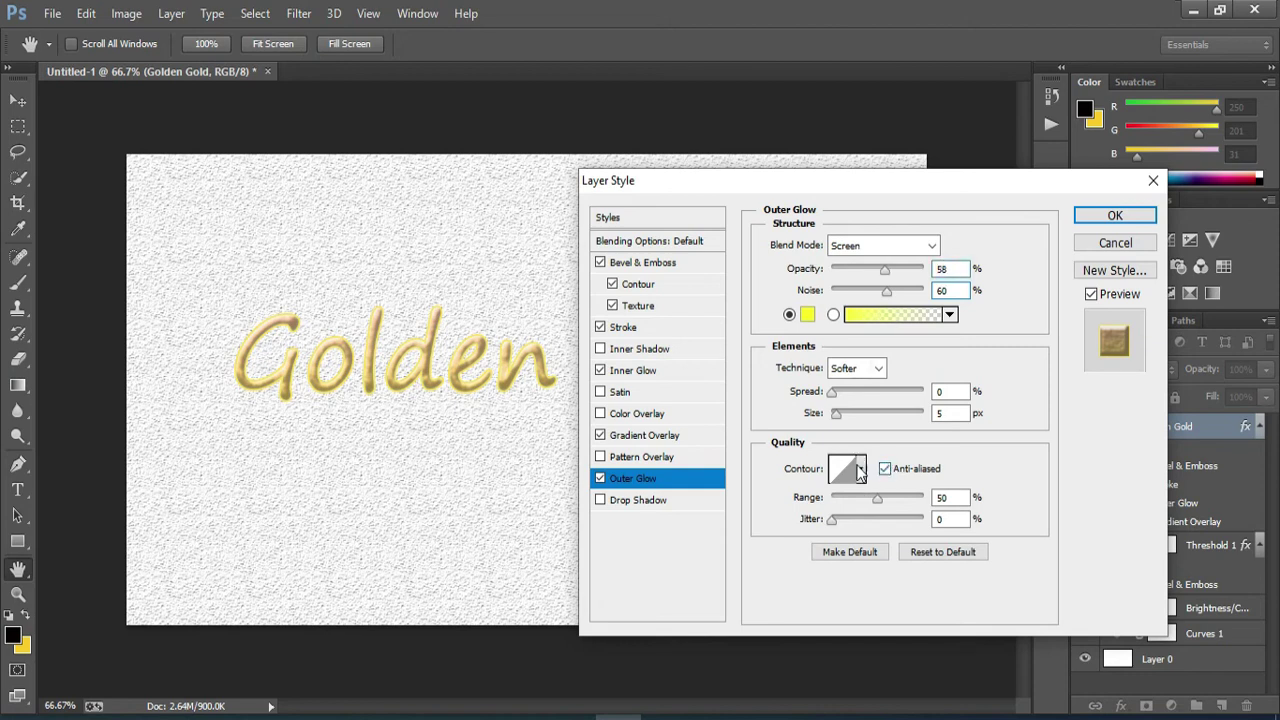
Bow the outer glow contour curve upward and set the glow Range to 68
left_click(847, 470)
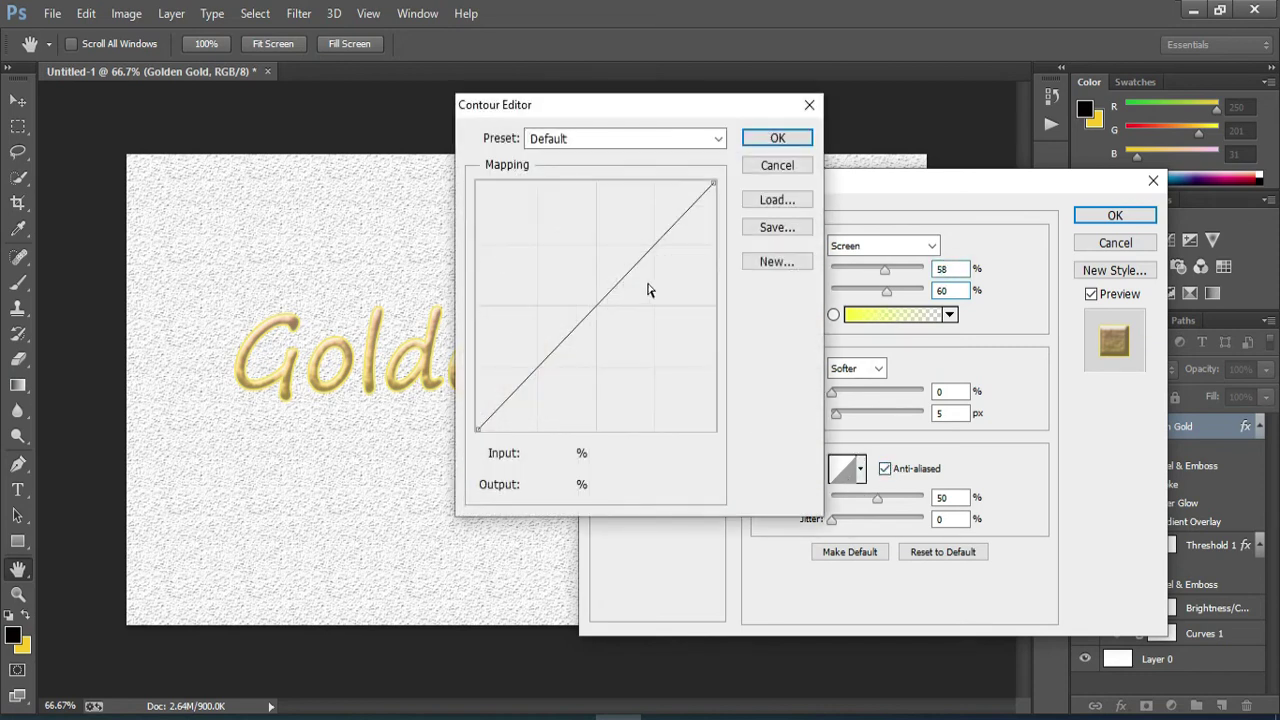
mouse_move(610, 297)
left_mouse_down()
mouse_move(578, 270)
mouse_move(626, 323)
mouse_move(546, 245)
mouse_move(548, 297)
left_mouse_up()
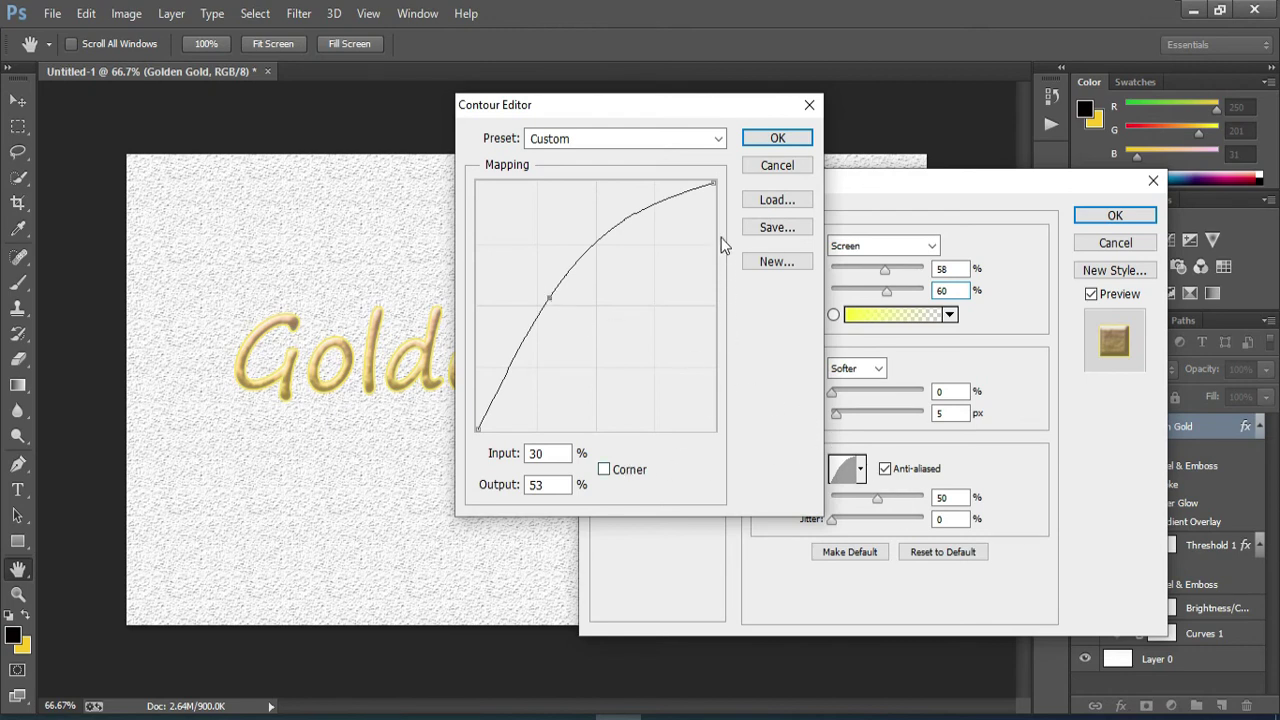
left_click(777, 138)
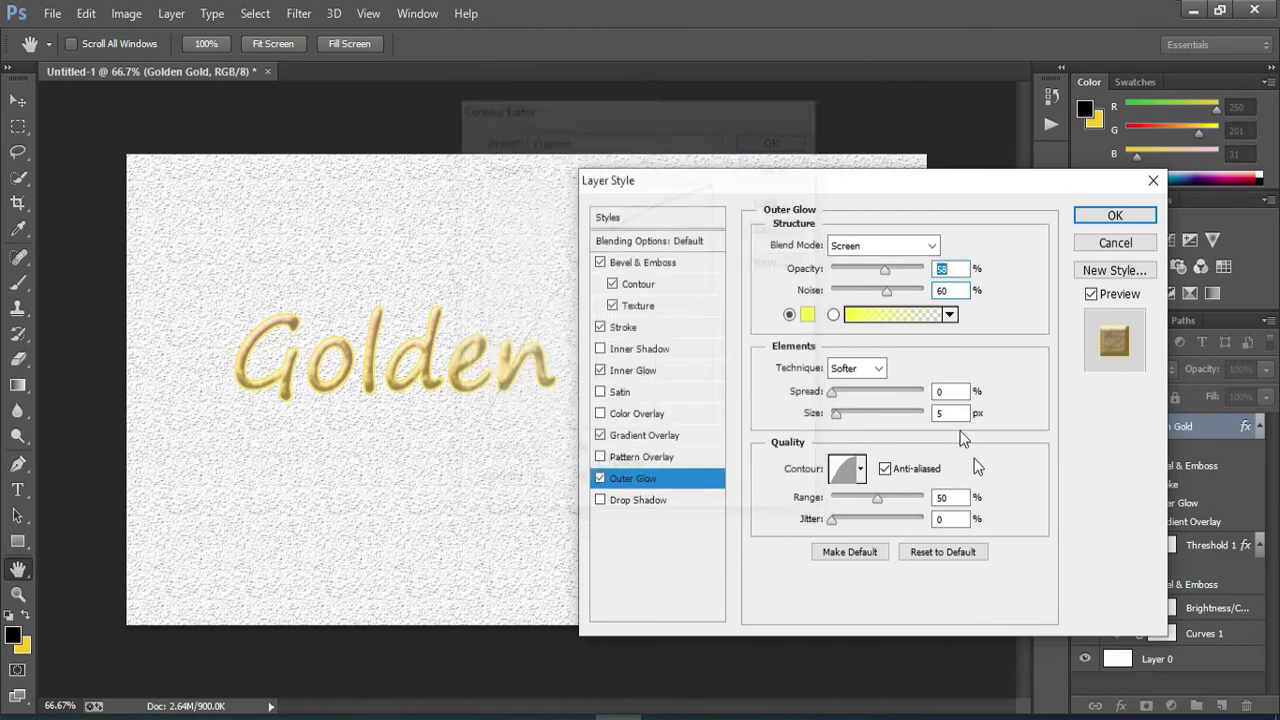
left_click(845, 472)
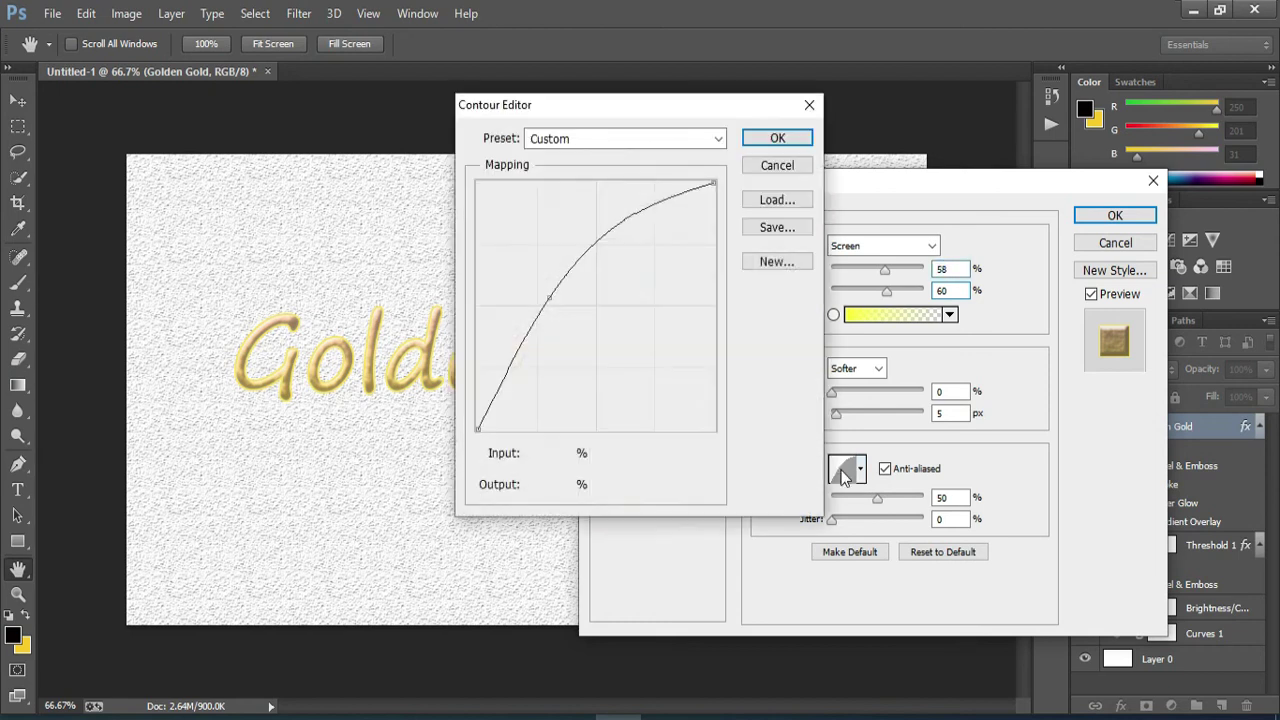
left_click(796, 139)
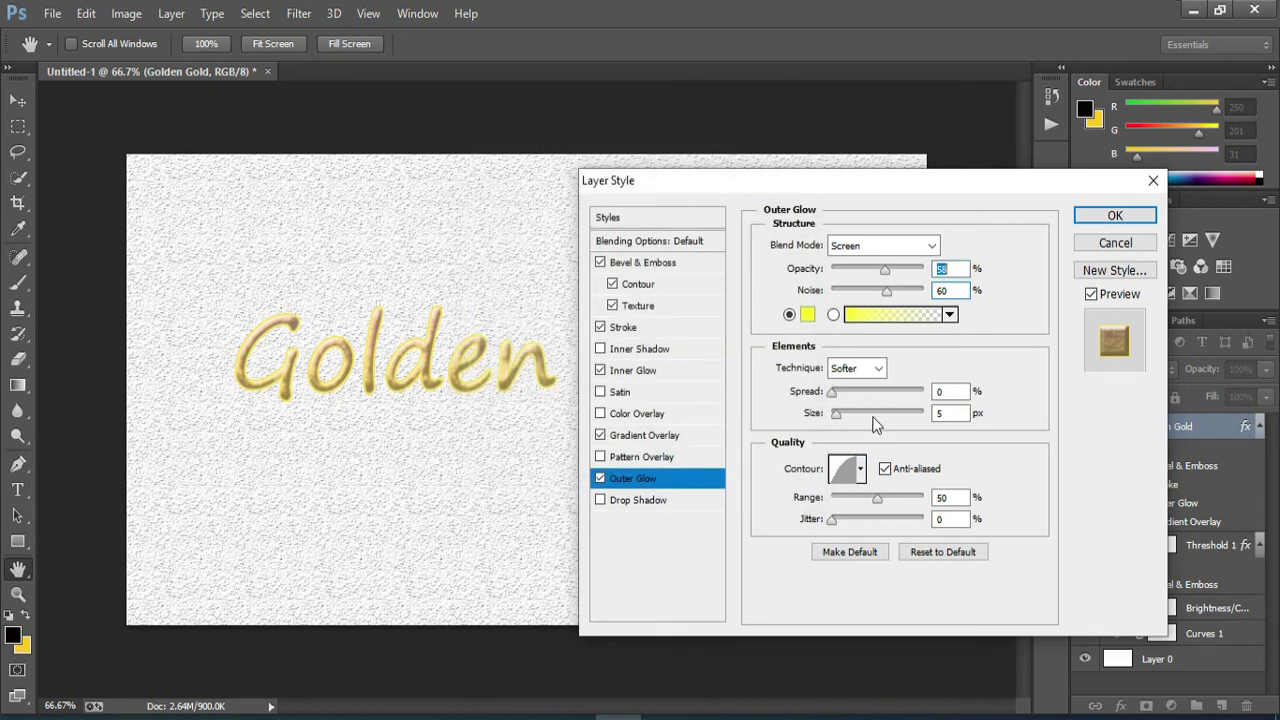
left_click_drag(877, 497, 887, 497)
Enable a black Satin at 15% opacity, discarding trial yellow colours, and apply the styles
left_click(655, 391)
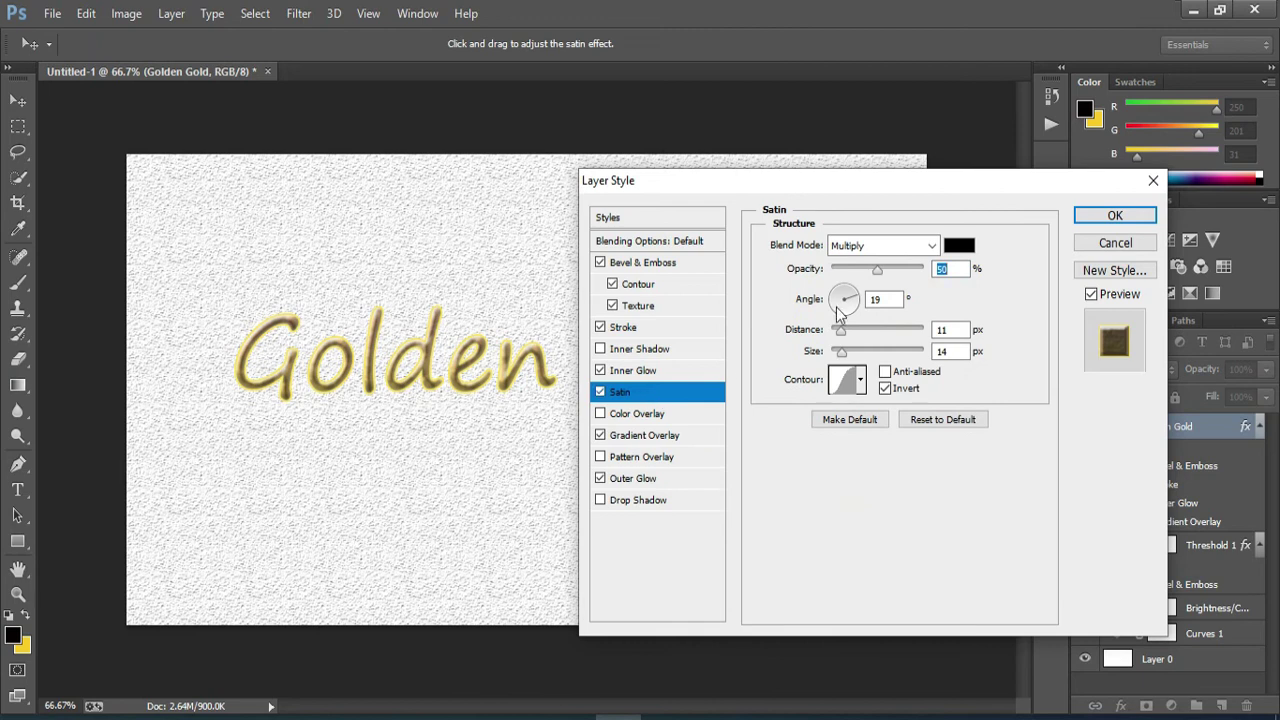
left_click(960, 246)
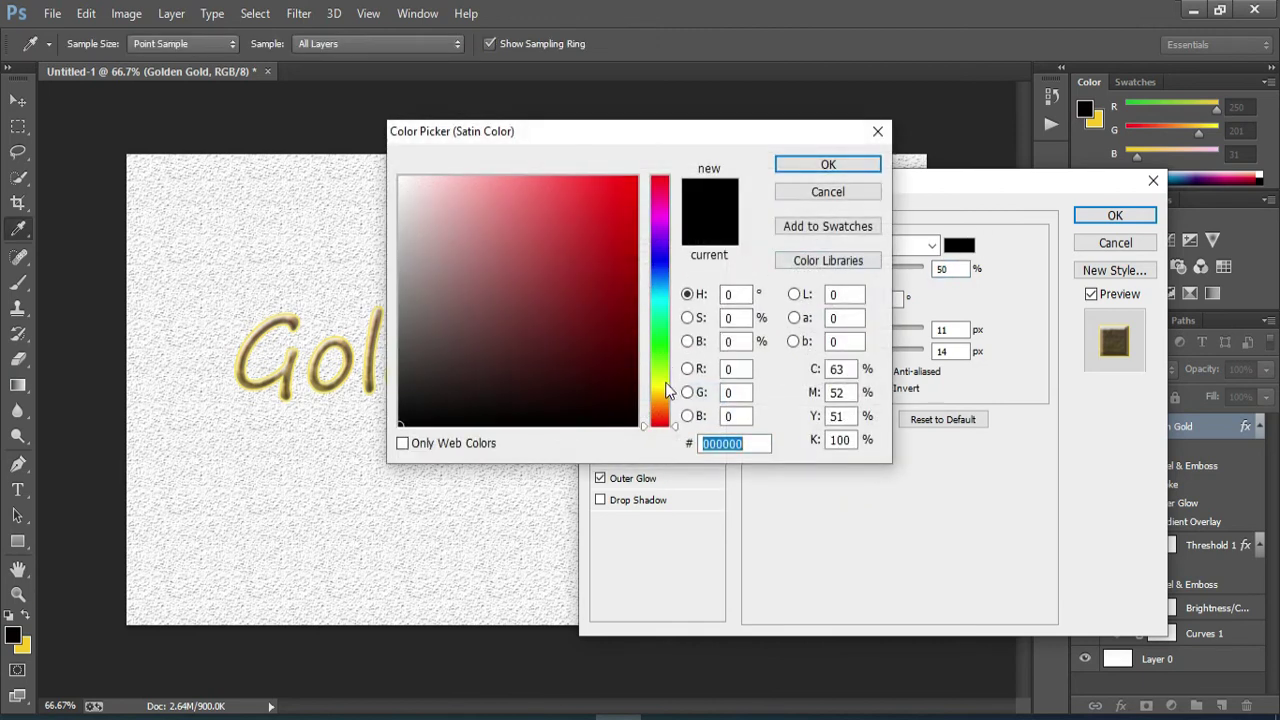
left_click(666, 384)
left_click_drag(666, 383, 661, 397)
left_click(541, 182)
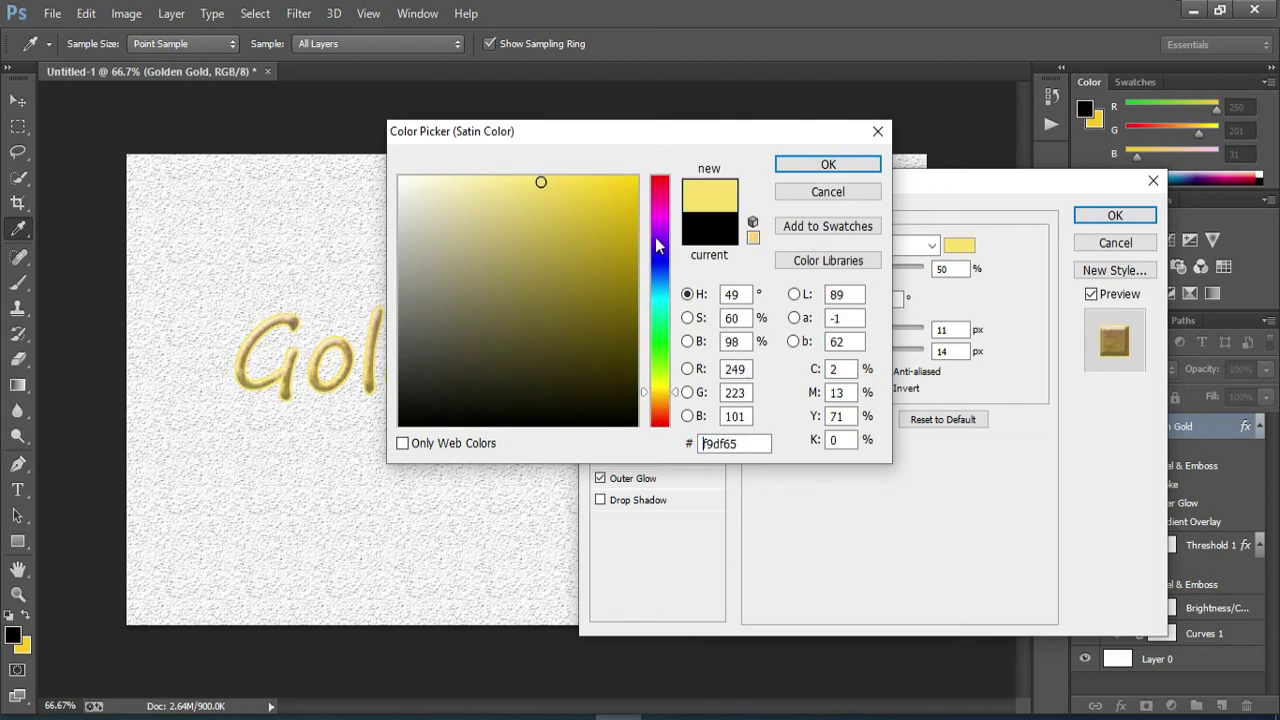
left_click(566, 182)
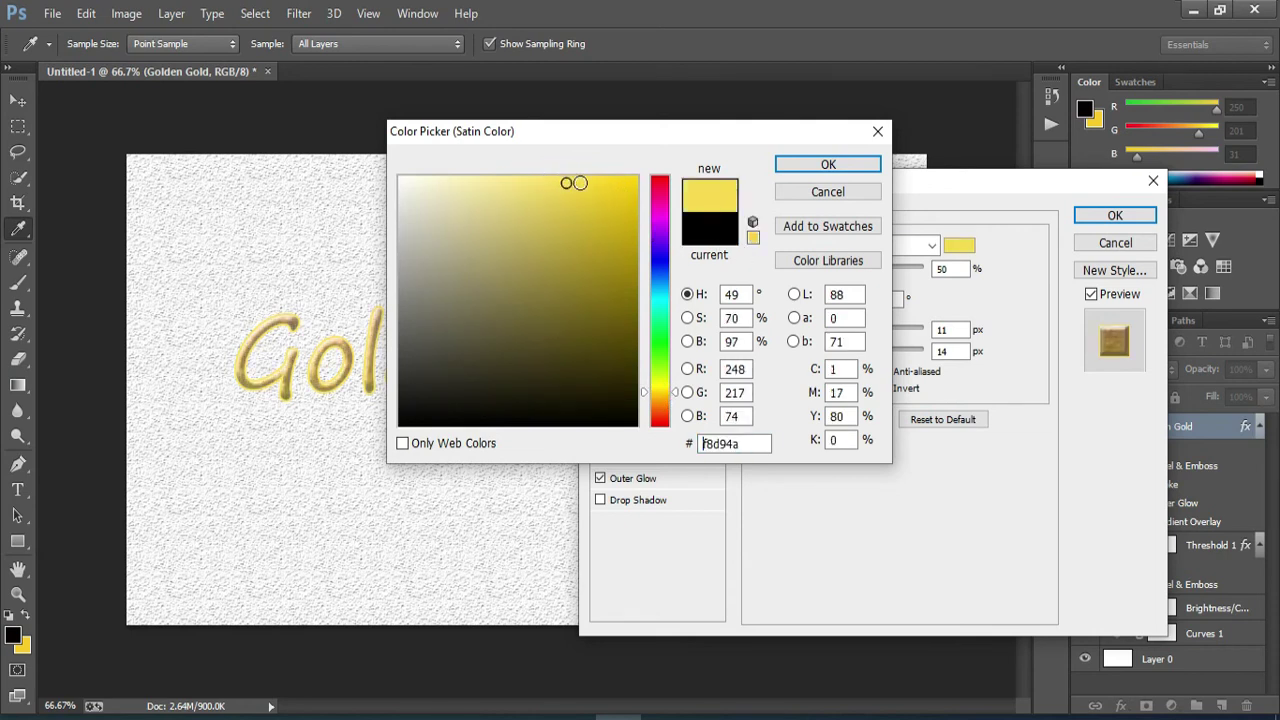
left_click(548, 182)
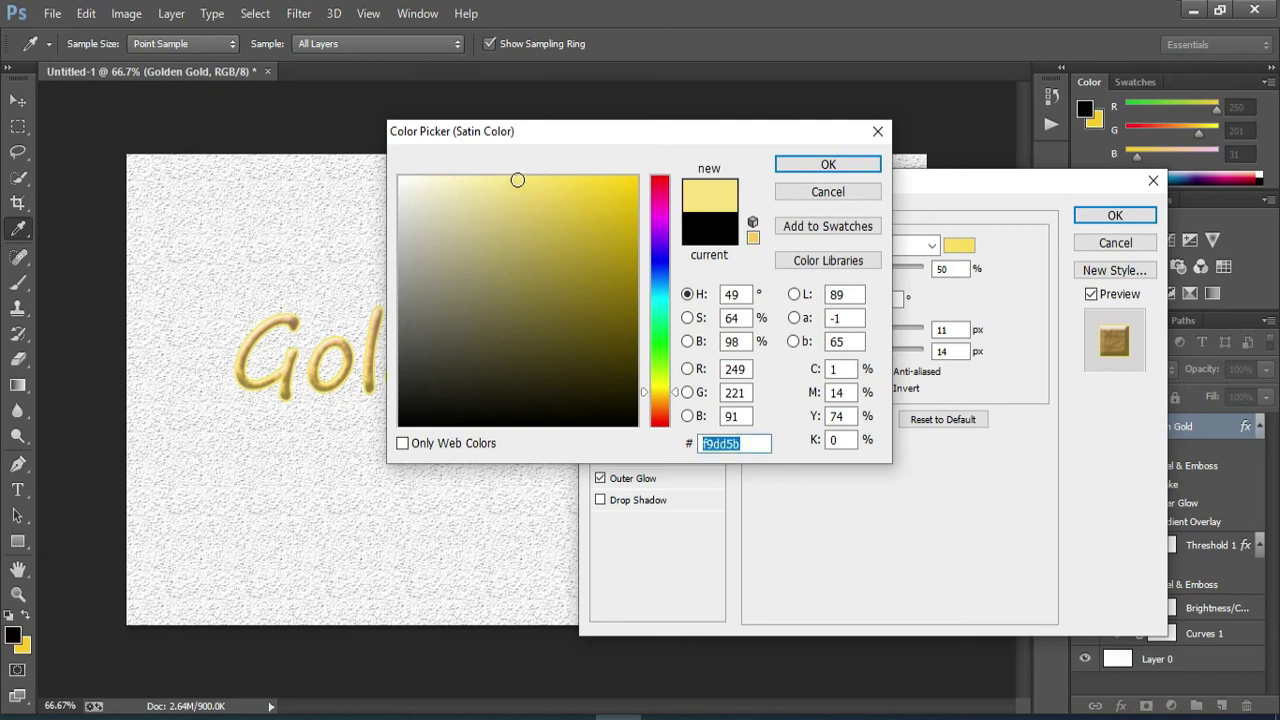
left_click(518, 180)
left_click(827, 194)
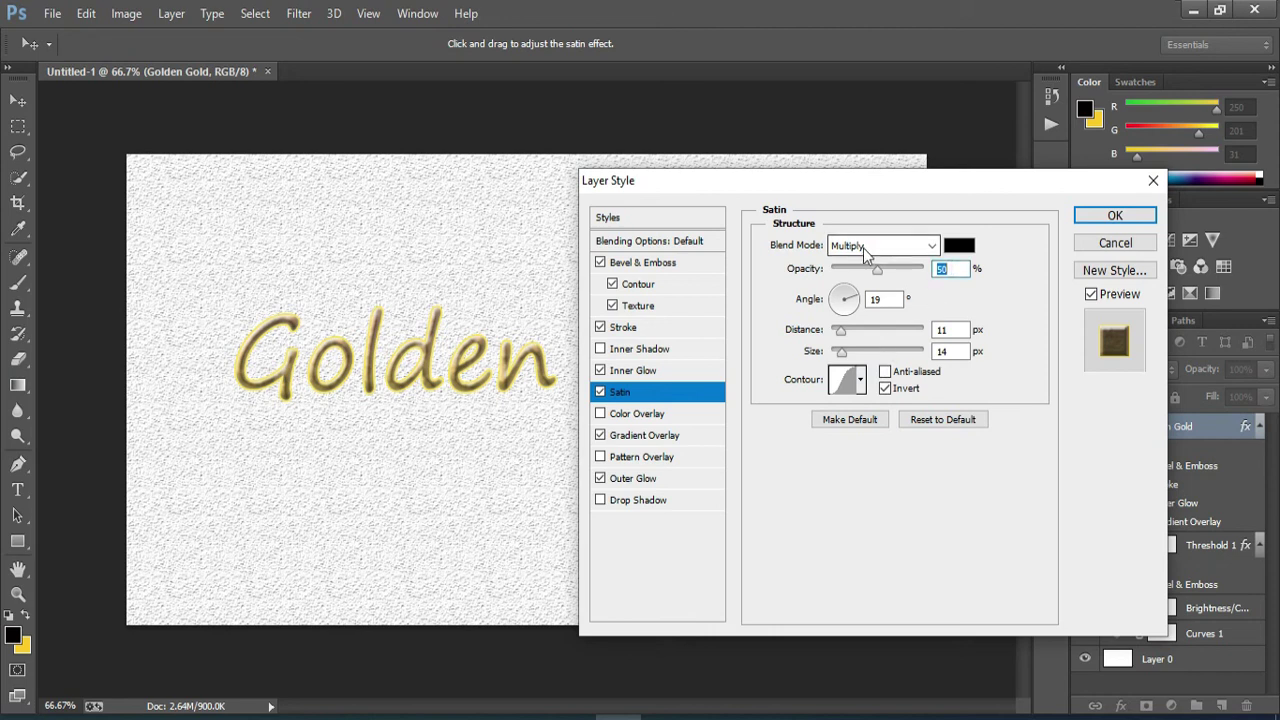
left_click_drag(868, 277, 842, 279)
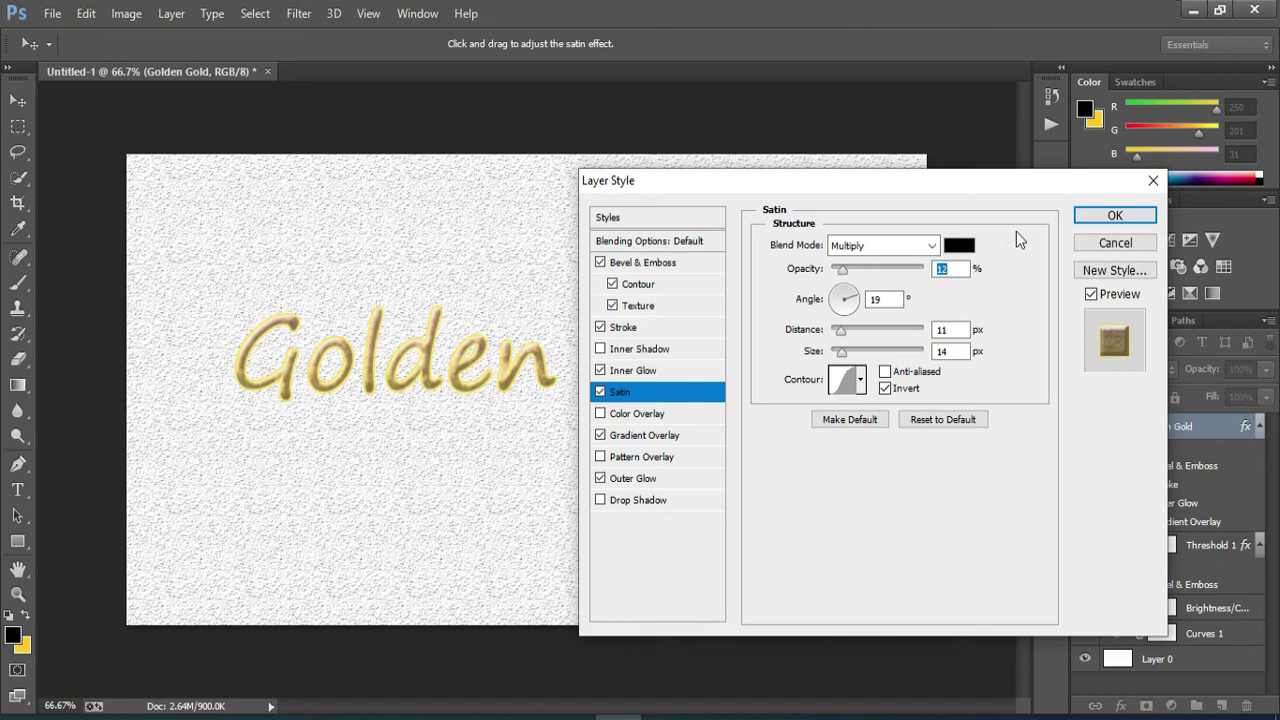
left_click(1110, 220)
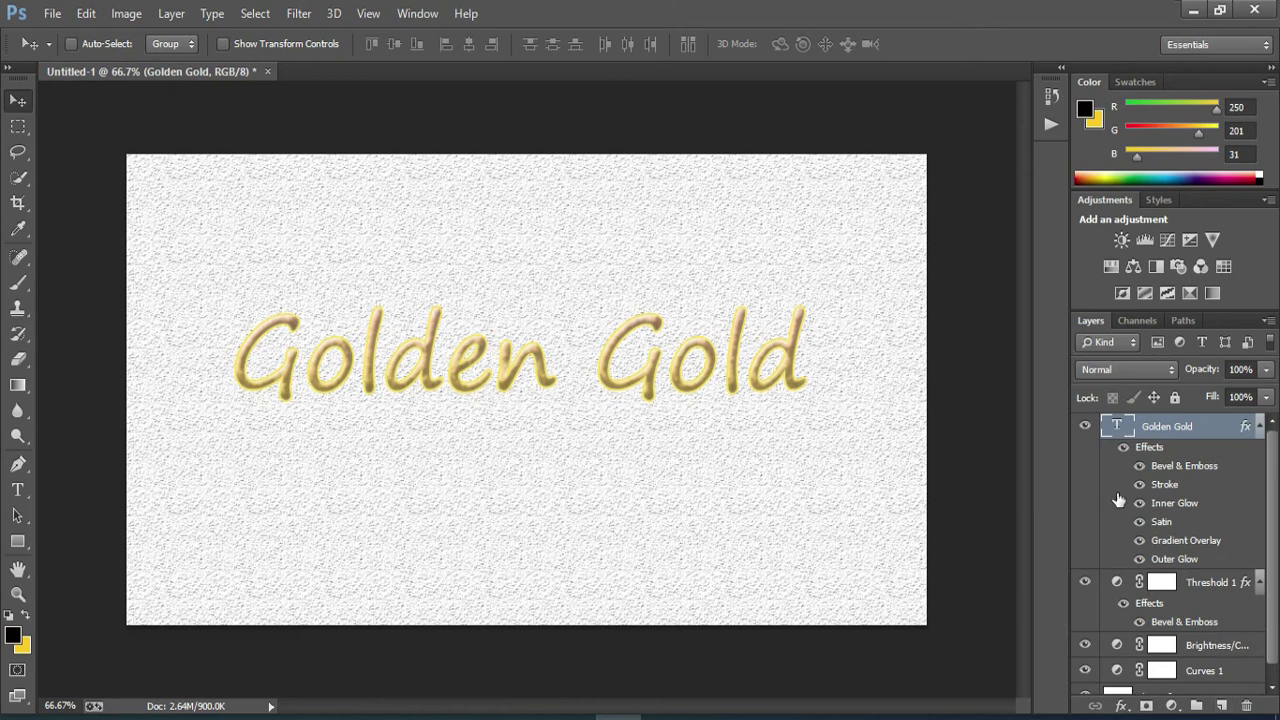
Nudge the Golden Gold text slightly down and left on the stone background
left_click_drag(282, 370, 280, 403)
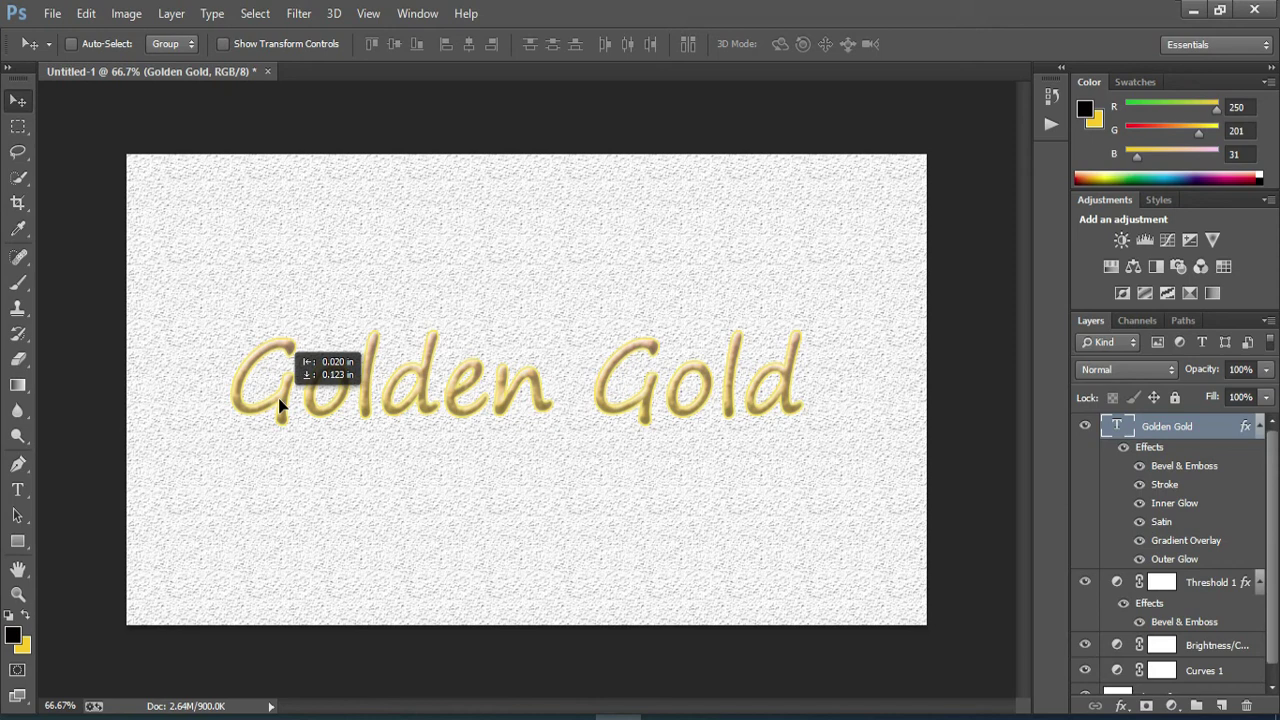
left_click_drag(279, 403, 281, 405)
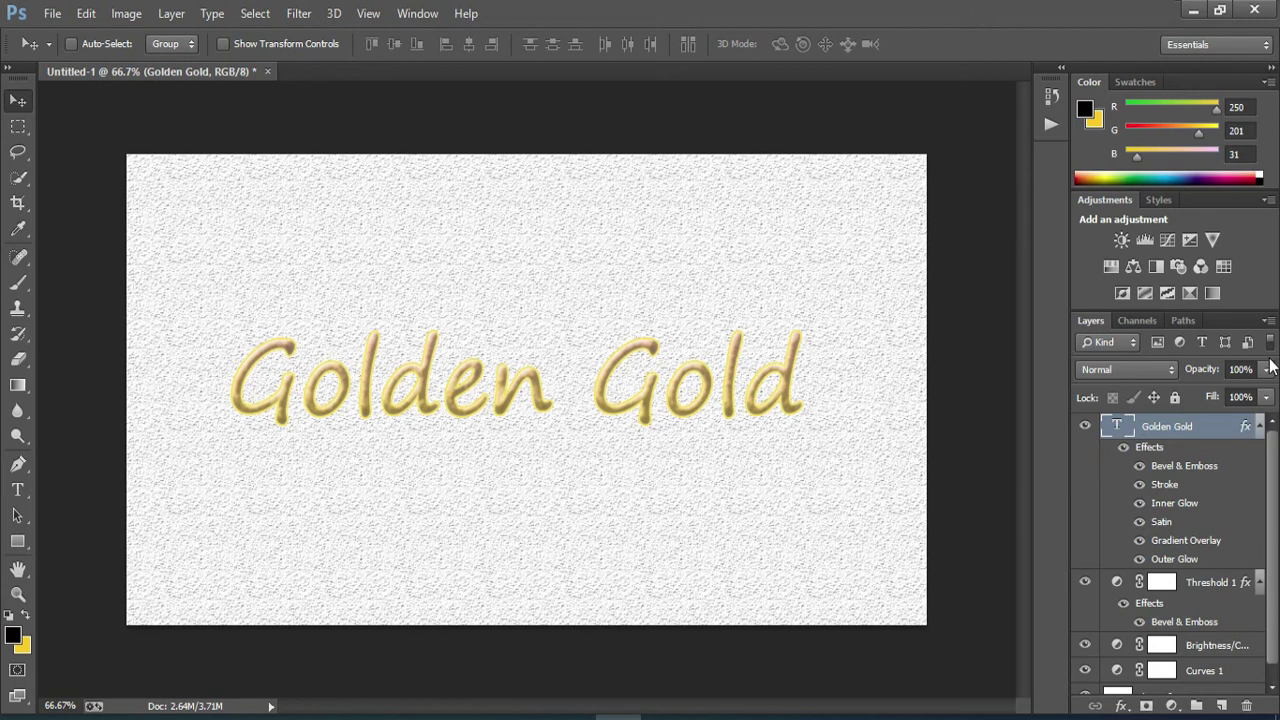
left_click(52, 14)
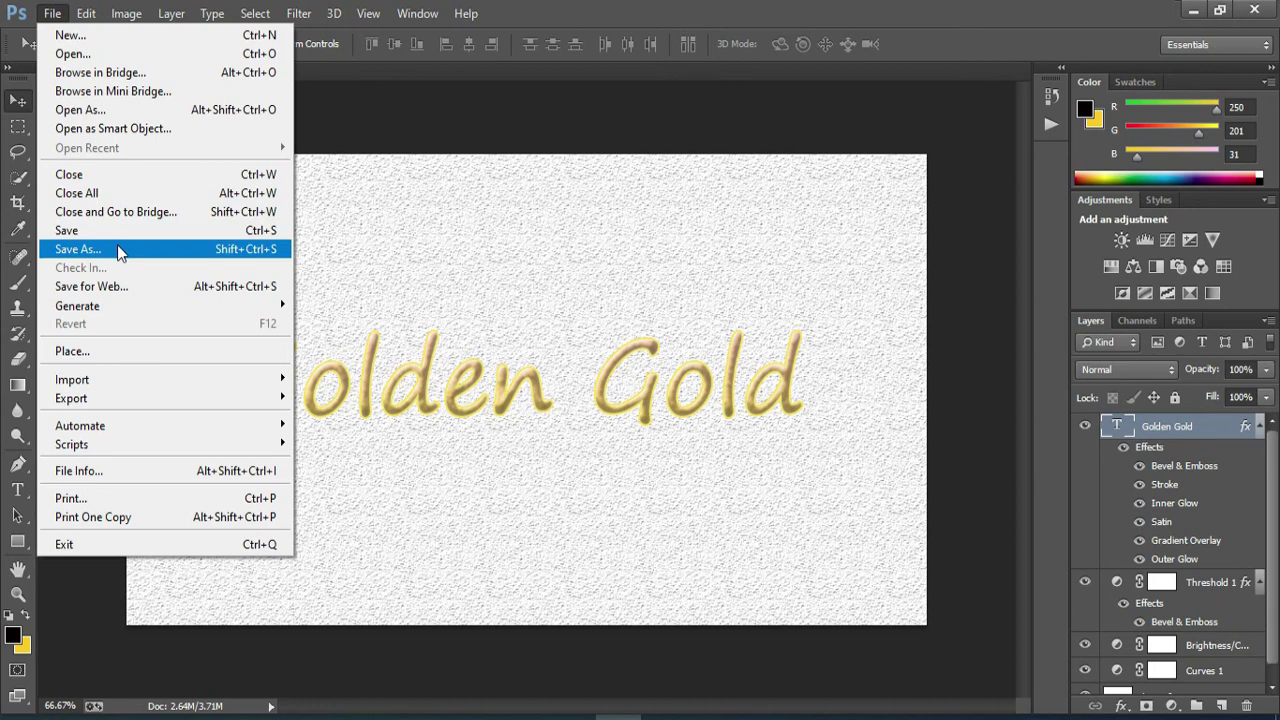
Save the image as a JPEG named 'Golden gold' on the Desktop
left_click(118, 250)
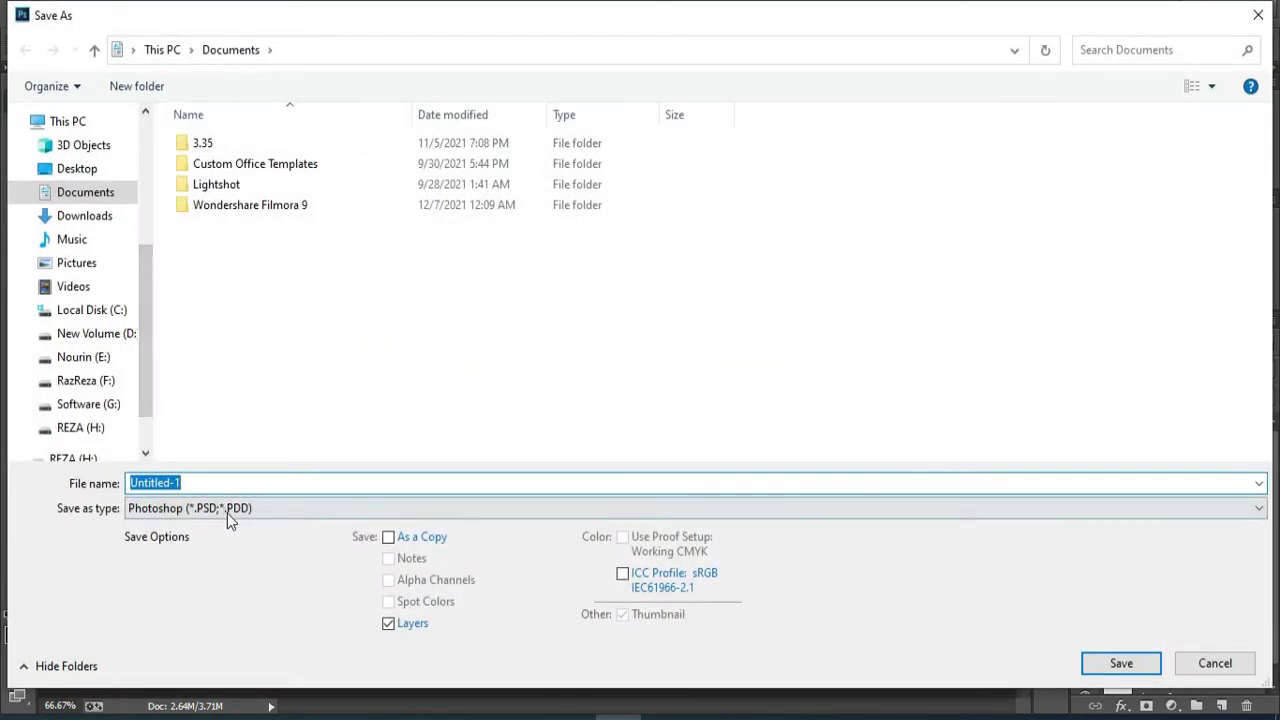
left_click(224, 508)
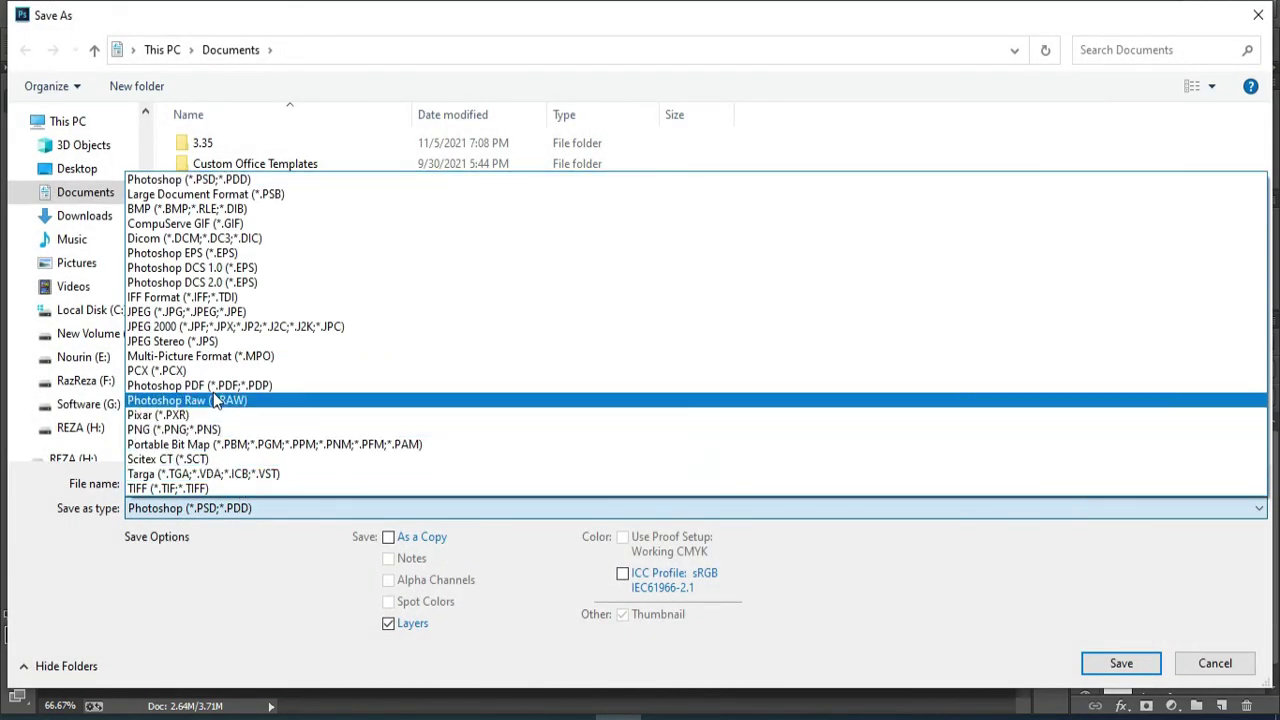
left_click(203, 318)
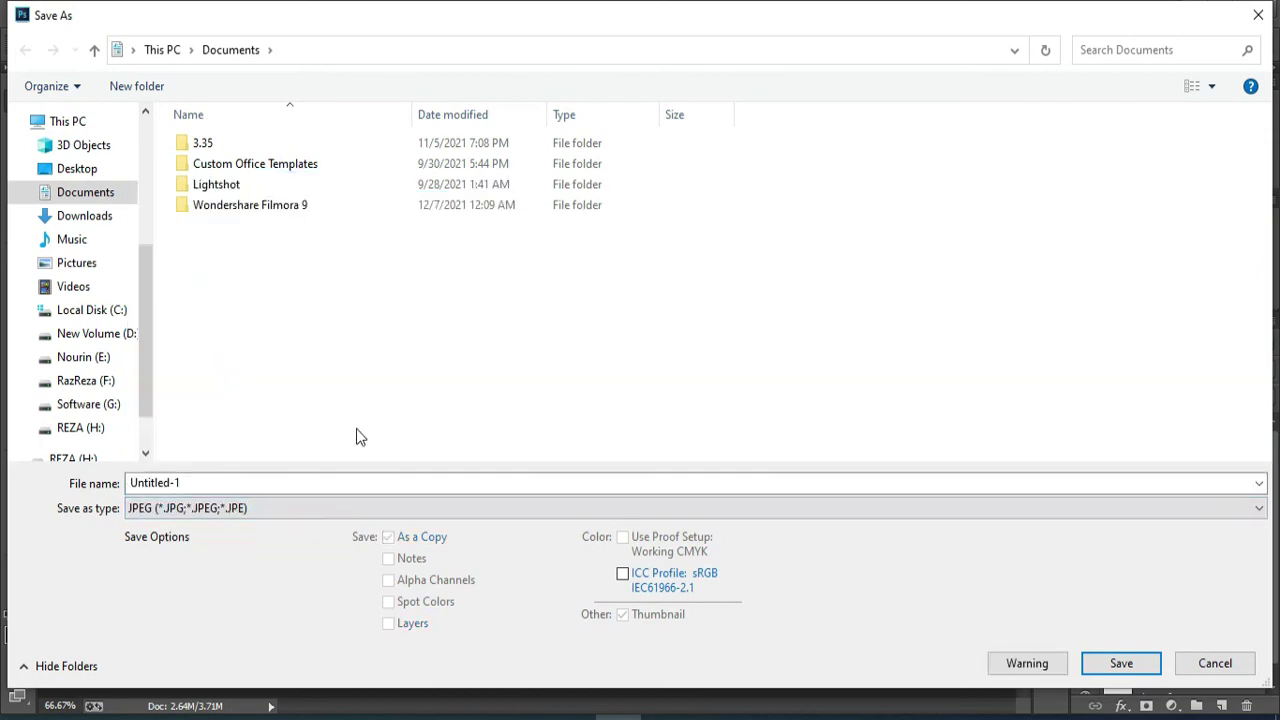
left_click_drag(211, 488, 140, 476)
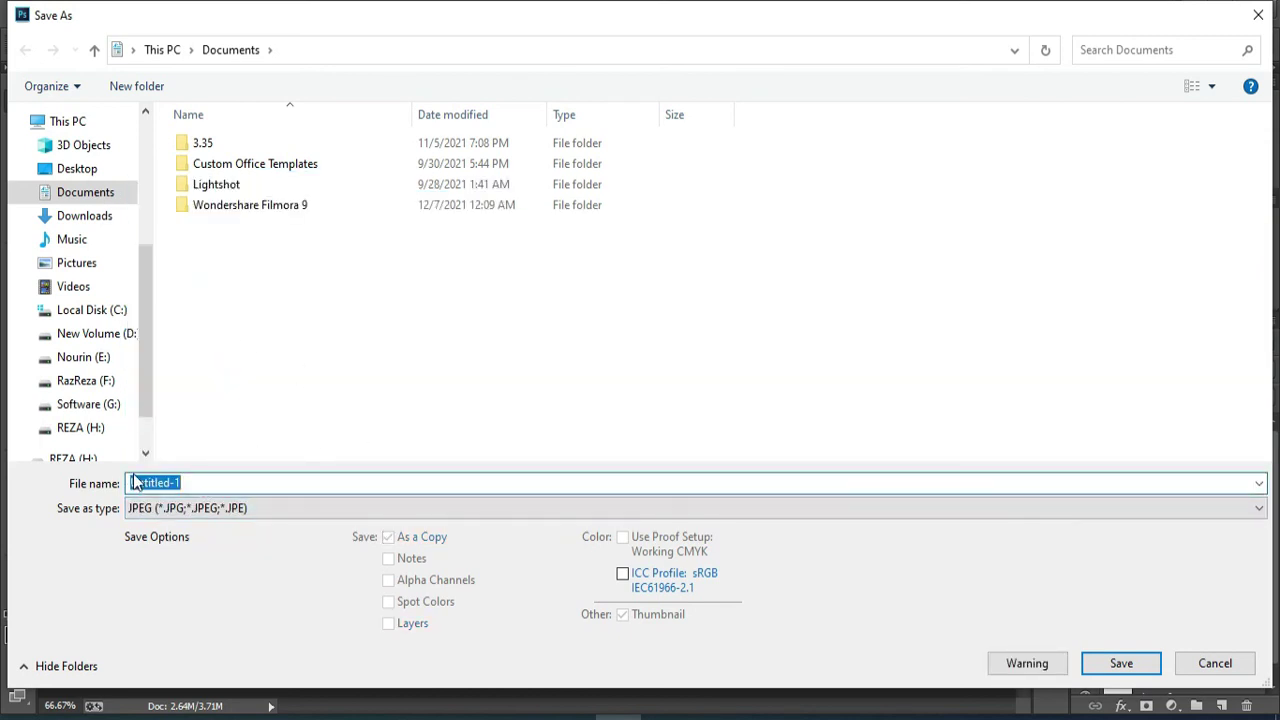
type("Golden gold")
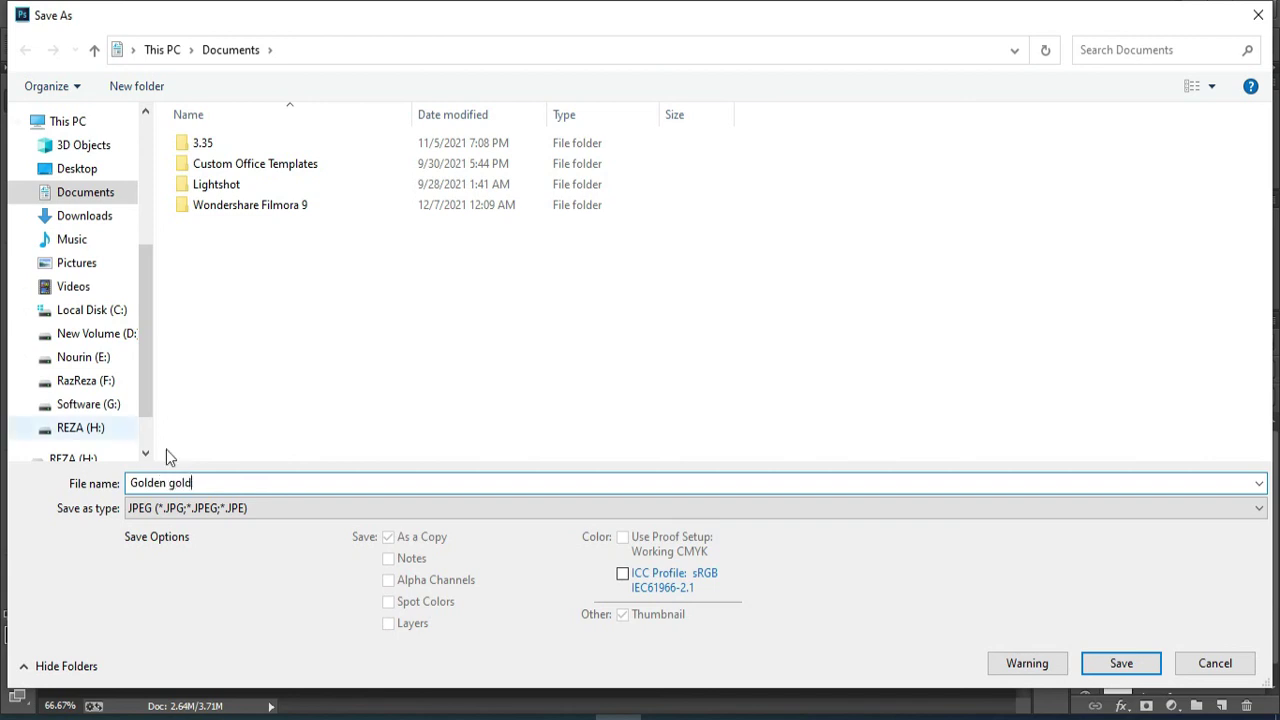
left_click(72, 168)
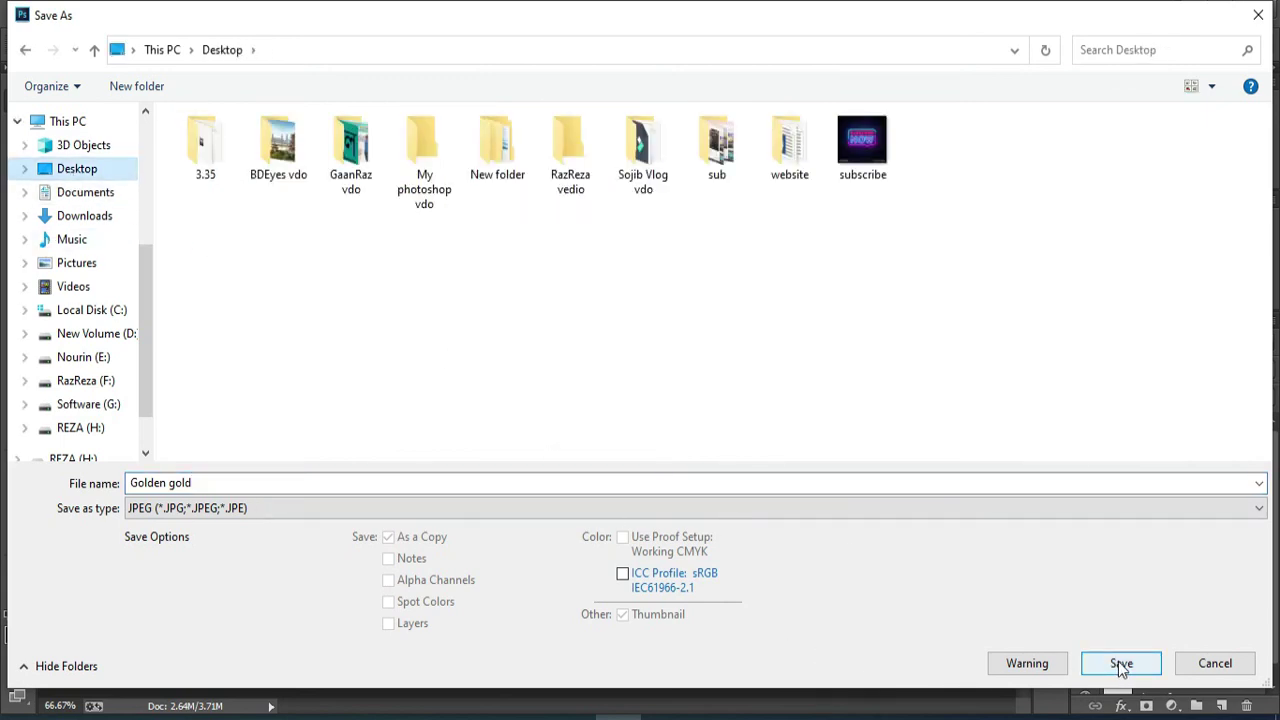
left_click(1121, 664)
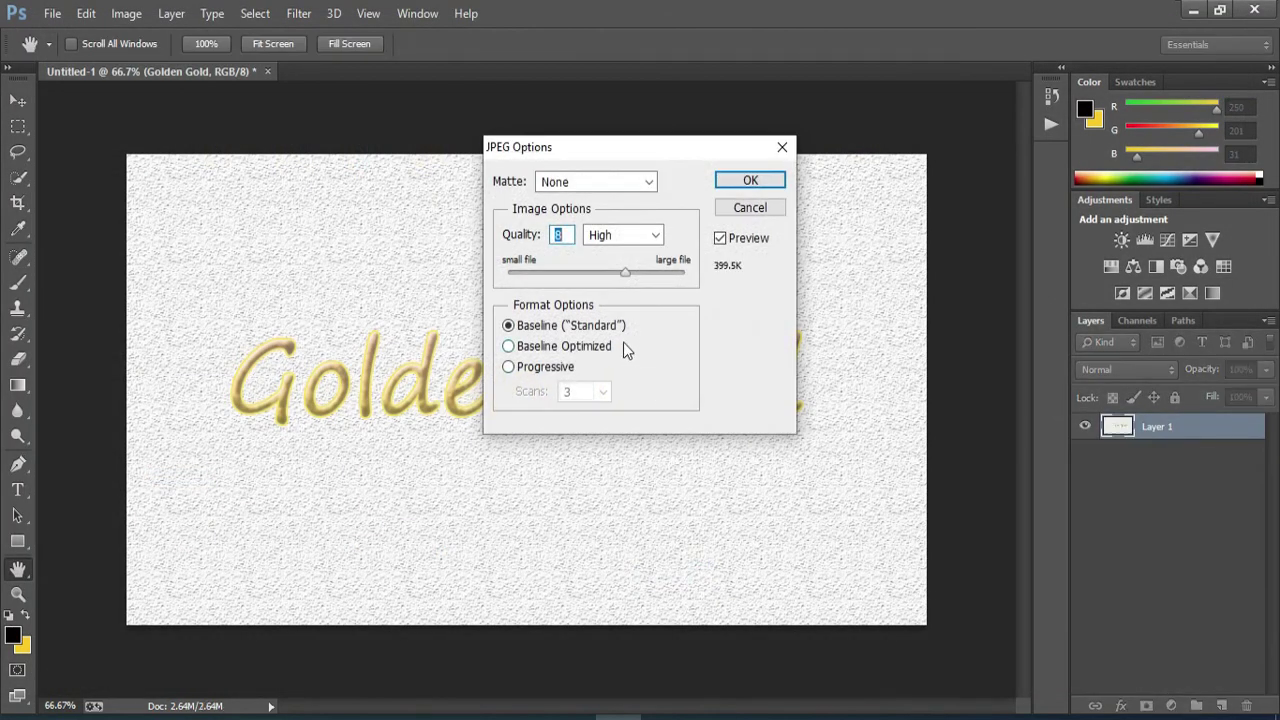
Set JPEG quality to 12 (Maximum) and confirm the options
left_click_drag(625, 278, 686, 276)
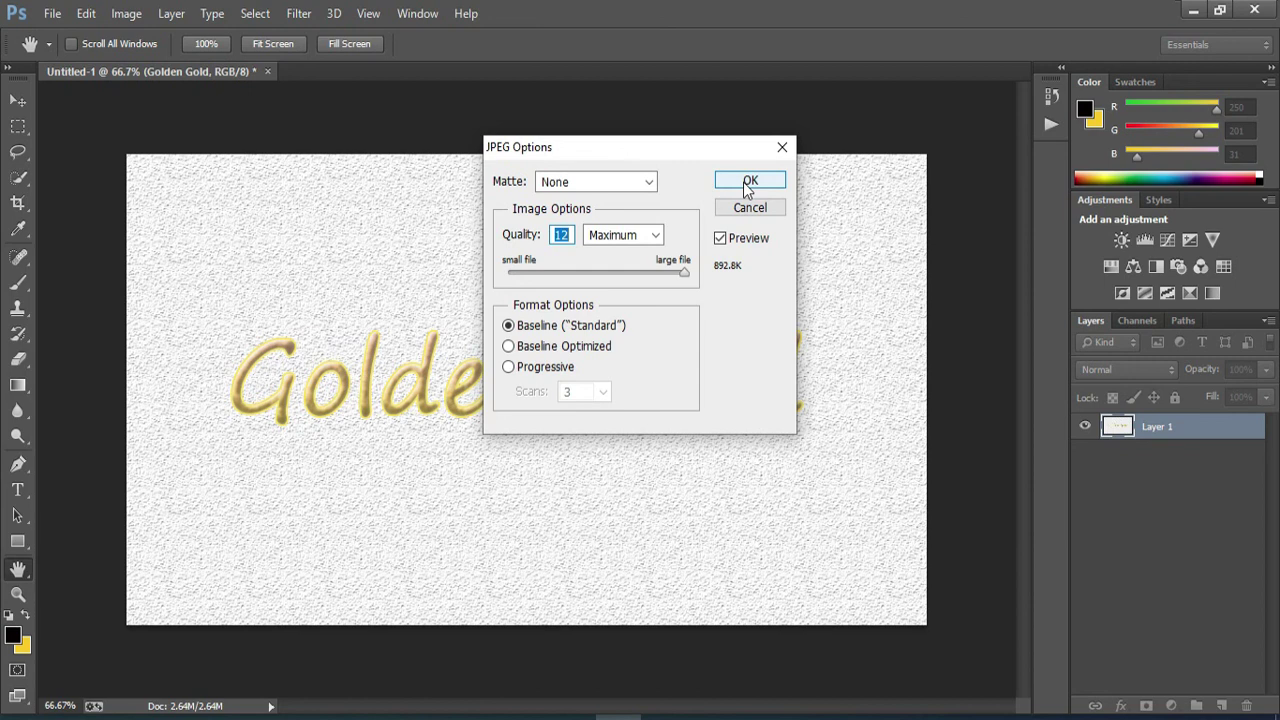
left_click(749, 181)
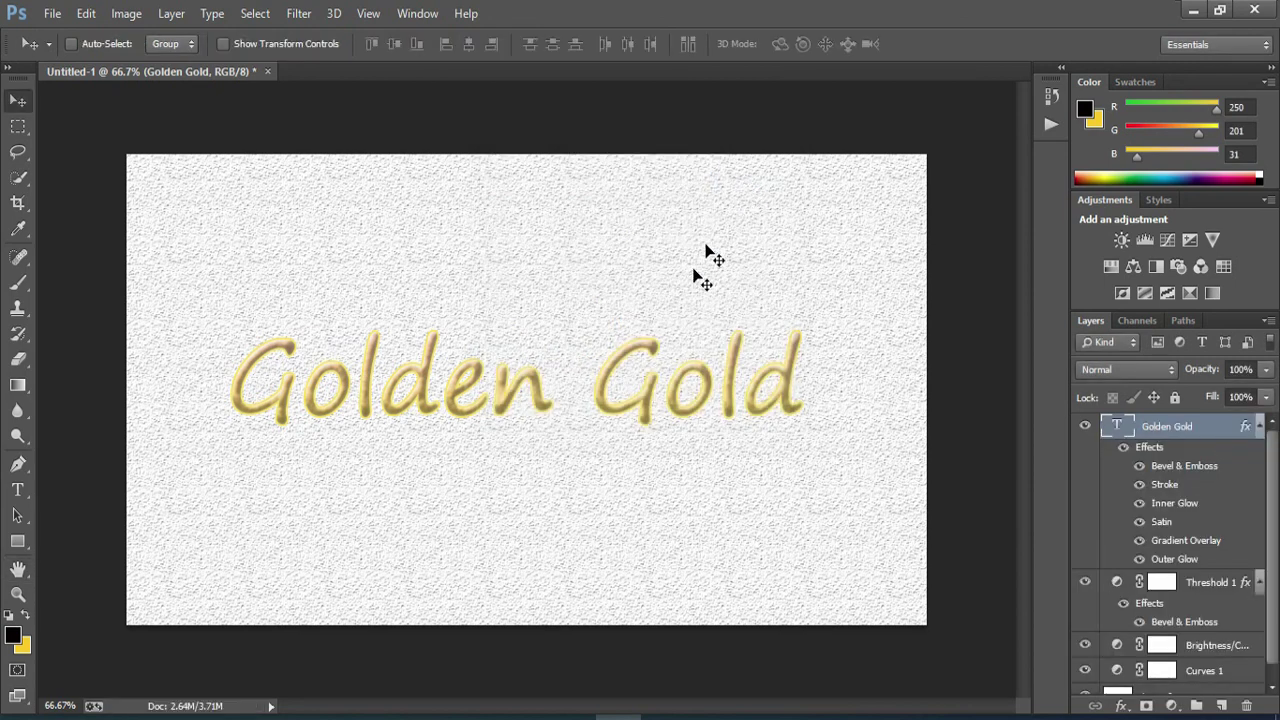